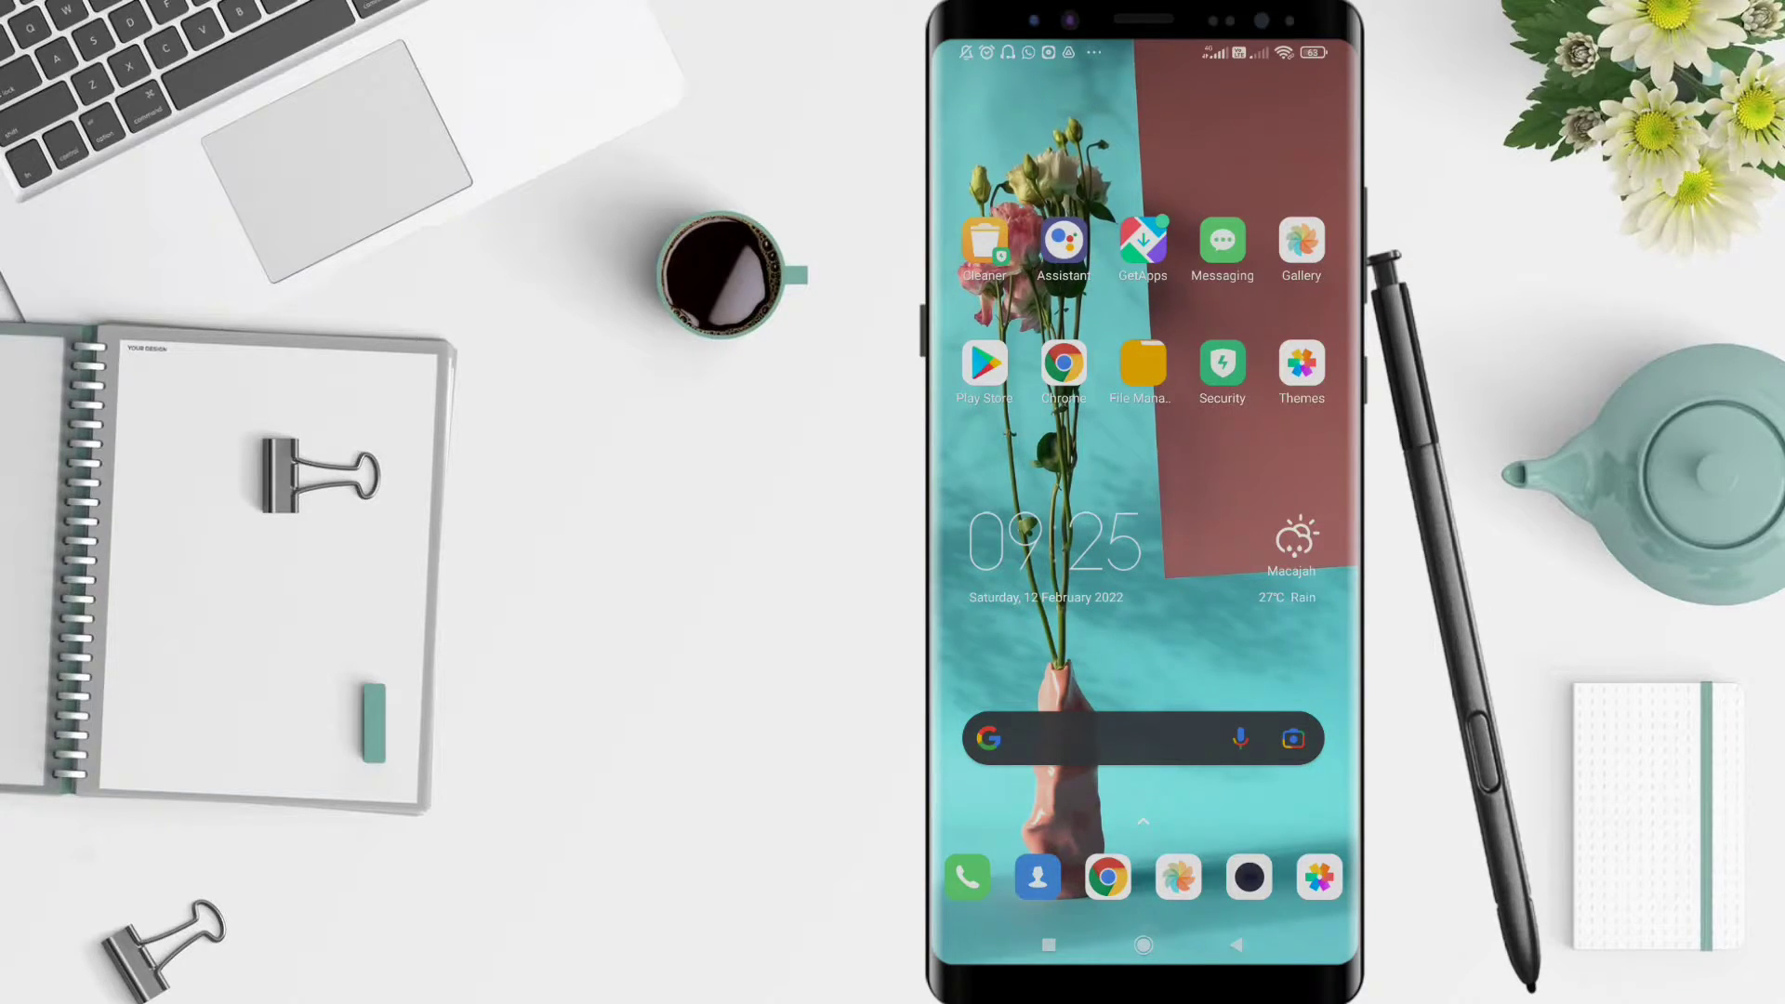
# Open Google Play Store from the home screen, landing on its games recommendations page
pyautogui.moveTo(1259, 641); pyautogui.dragTo(1259, 279)
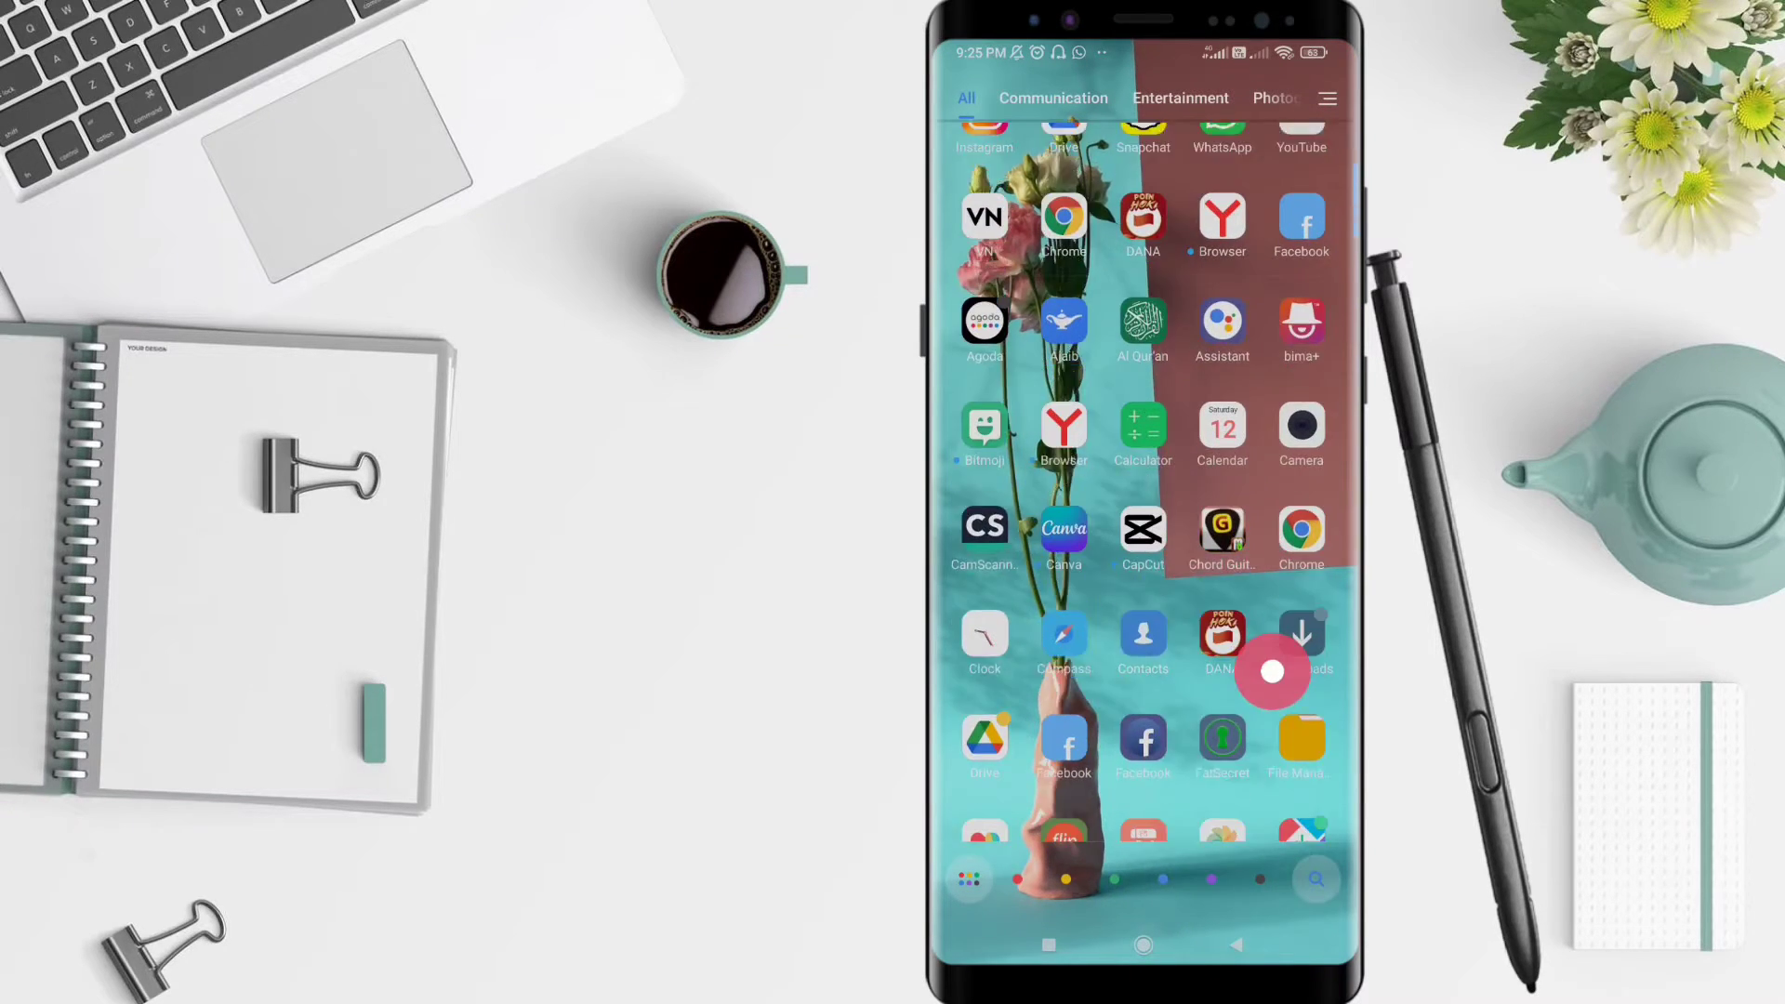
pyautogui.press('Escape')
pyautogui.click(984, 365)
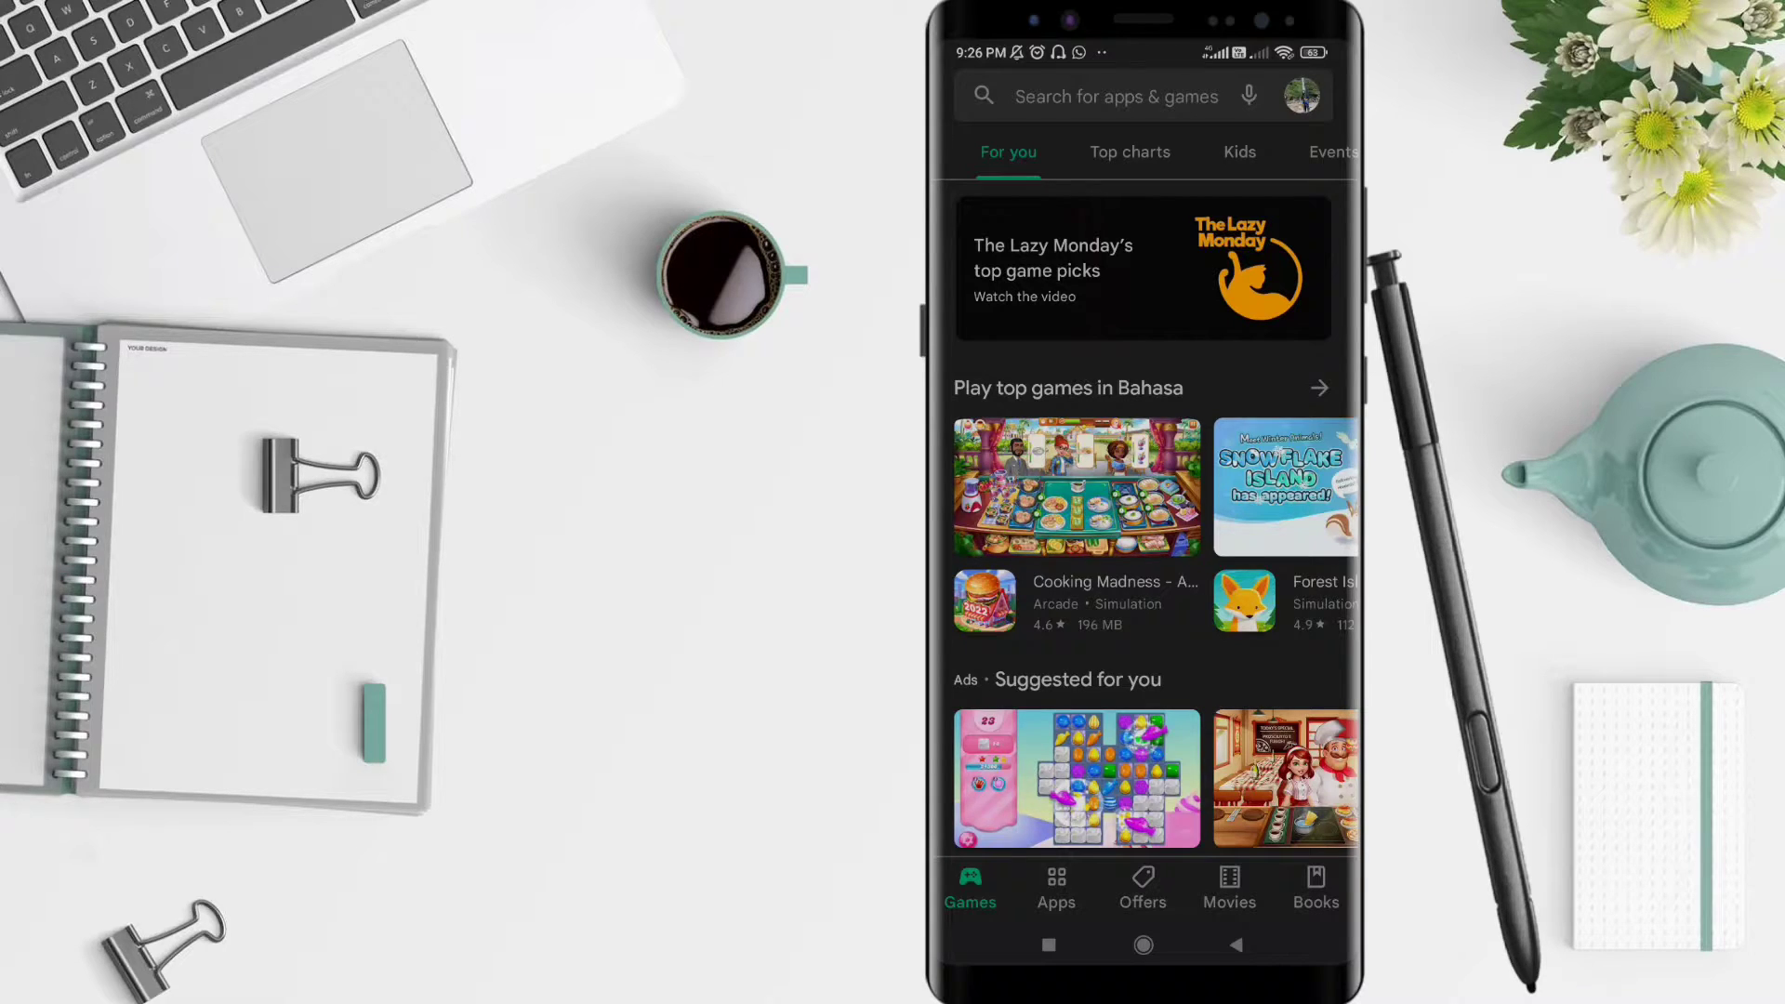
# Go to Manage apps & device from the profile account menu
pyautogui.click(1301, 95)
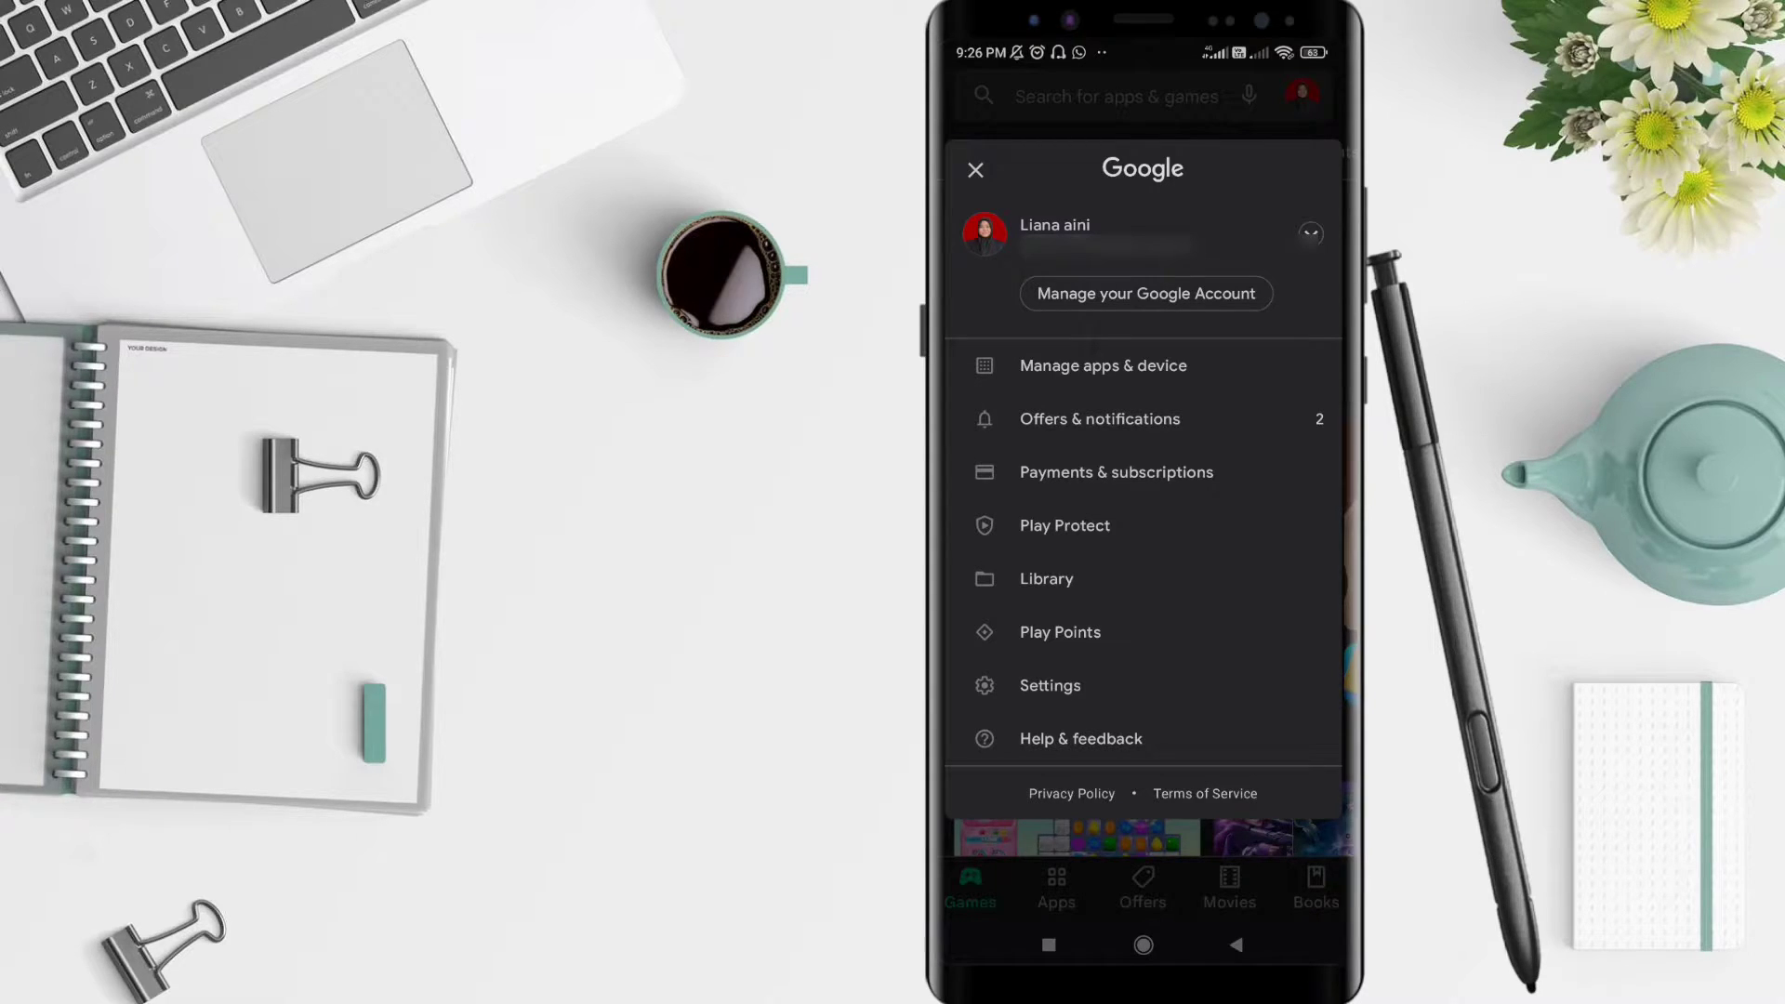
pyautogui.click(1264, 366)
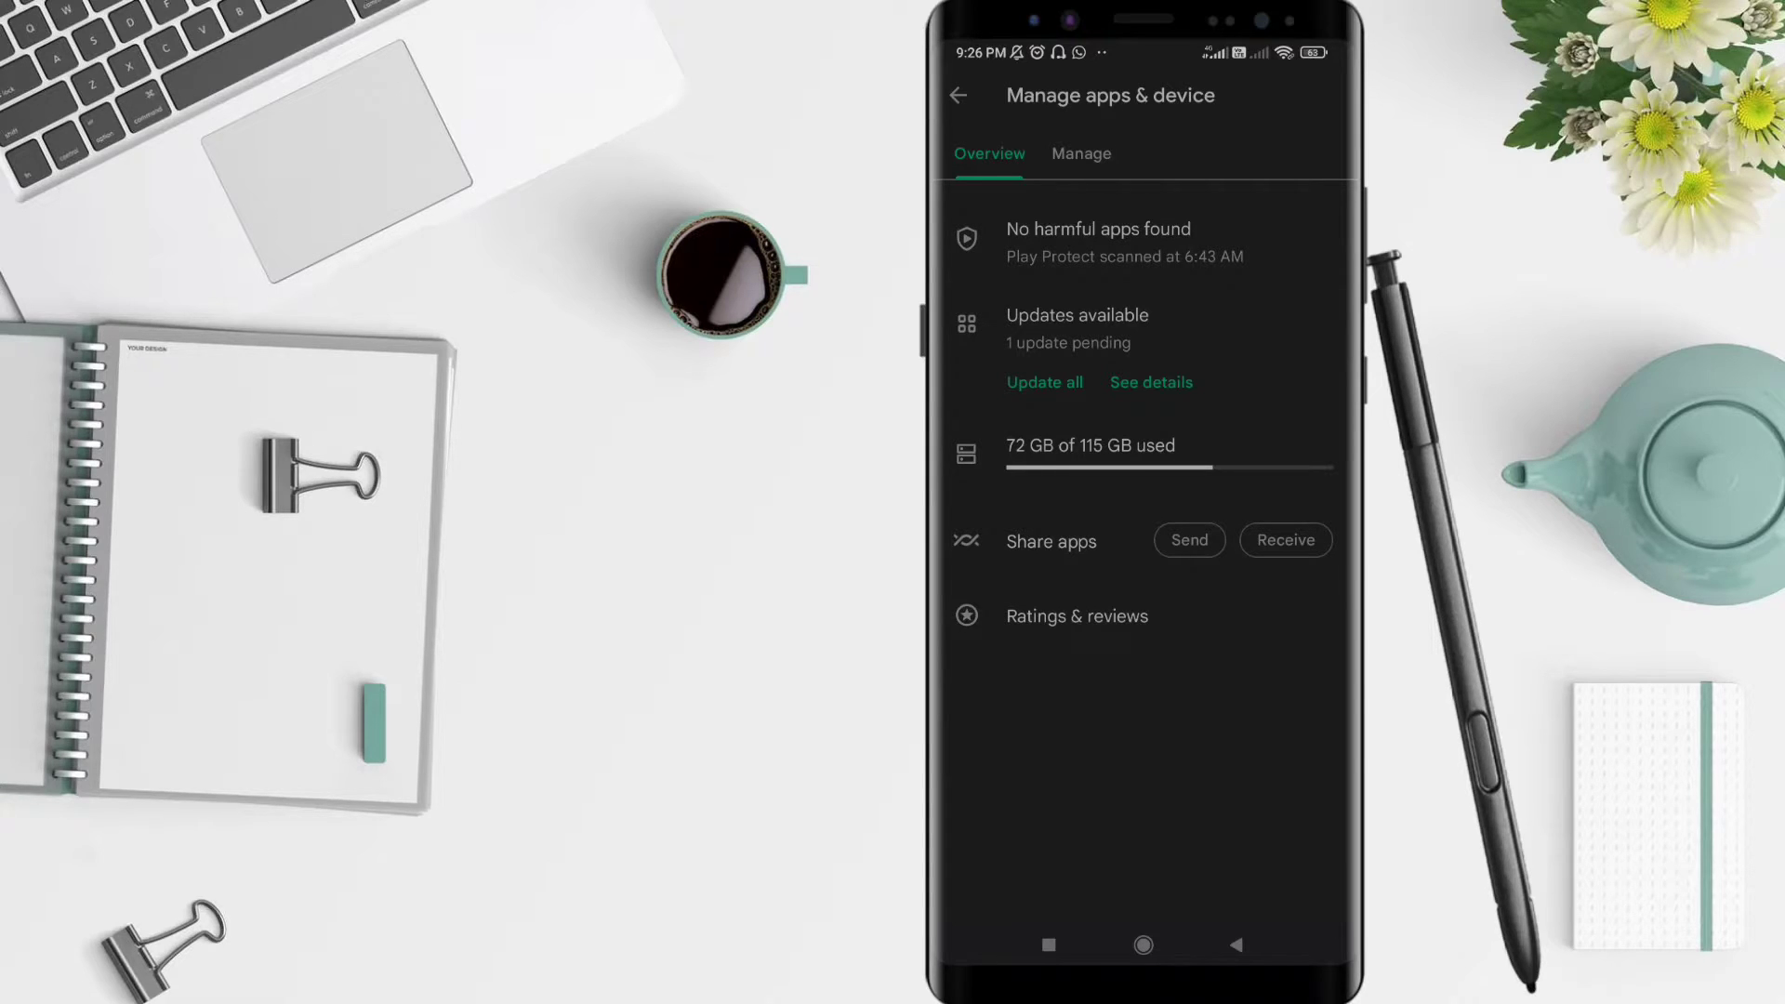
# Show the Manage tab's 67 installed apps, sorted by recently updated, and browse the list
pyautogui.click(1081, 154)
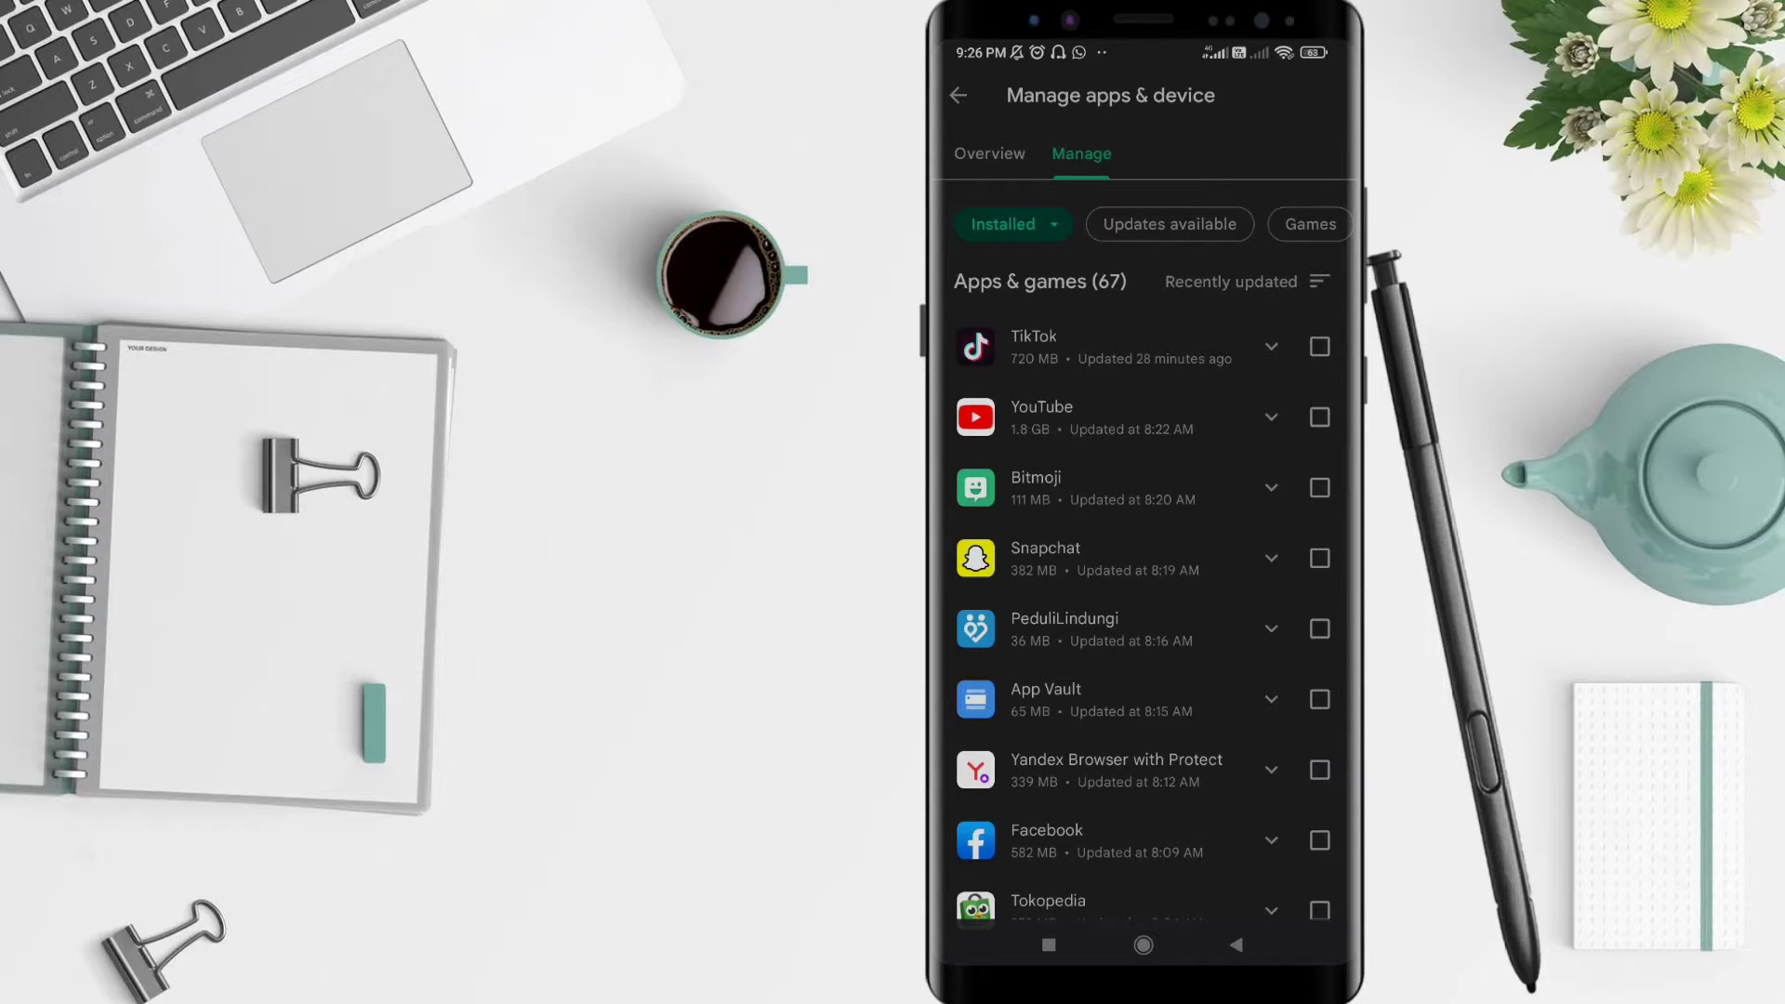
pyautogui.moveTo(1283, 627); pyautogui.dragTo(1283, 279)
pyautogui.moveTo(1270, 698); pyautogui.dragTo(1270, 279)
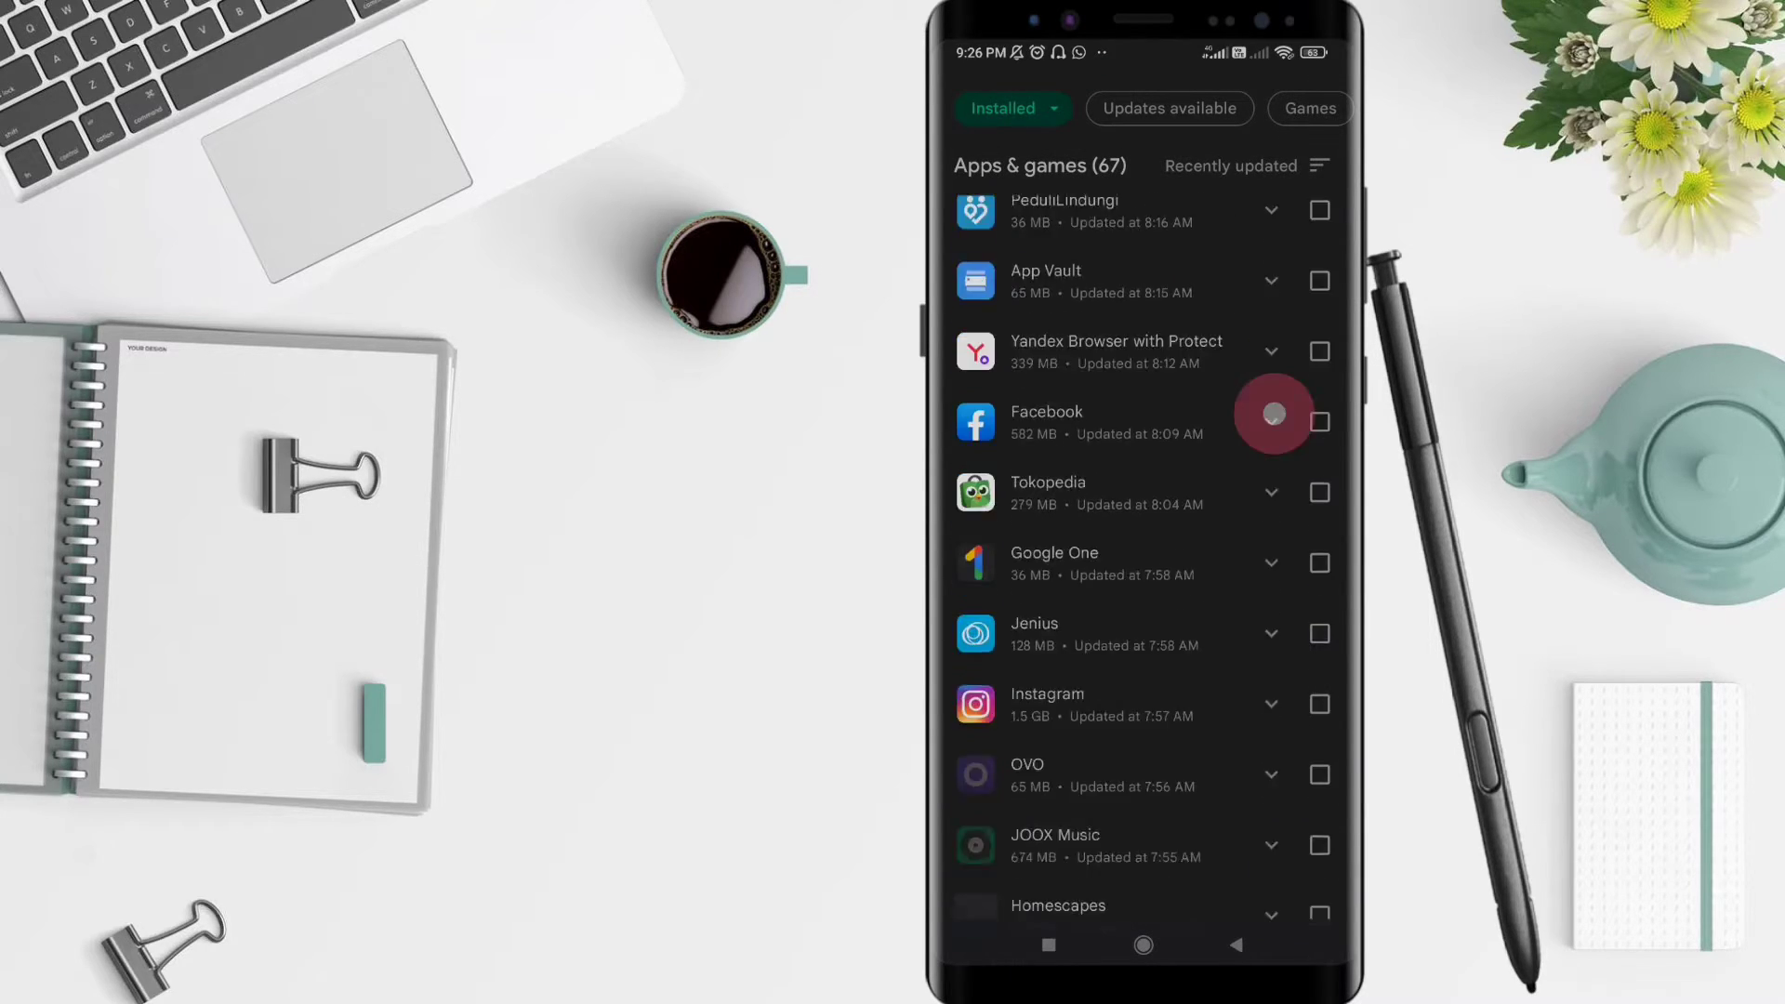
pyautogui.moveTo(1241, 349); pyautogui.dragTo(1241, 836)
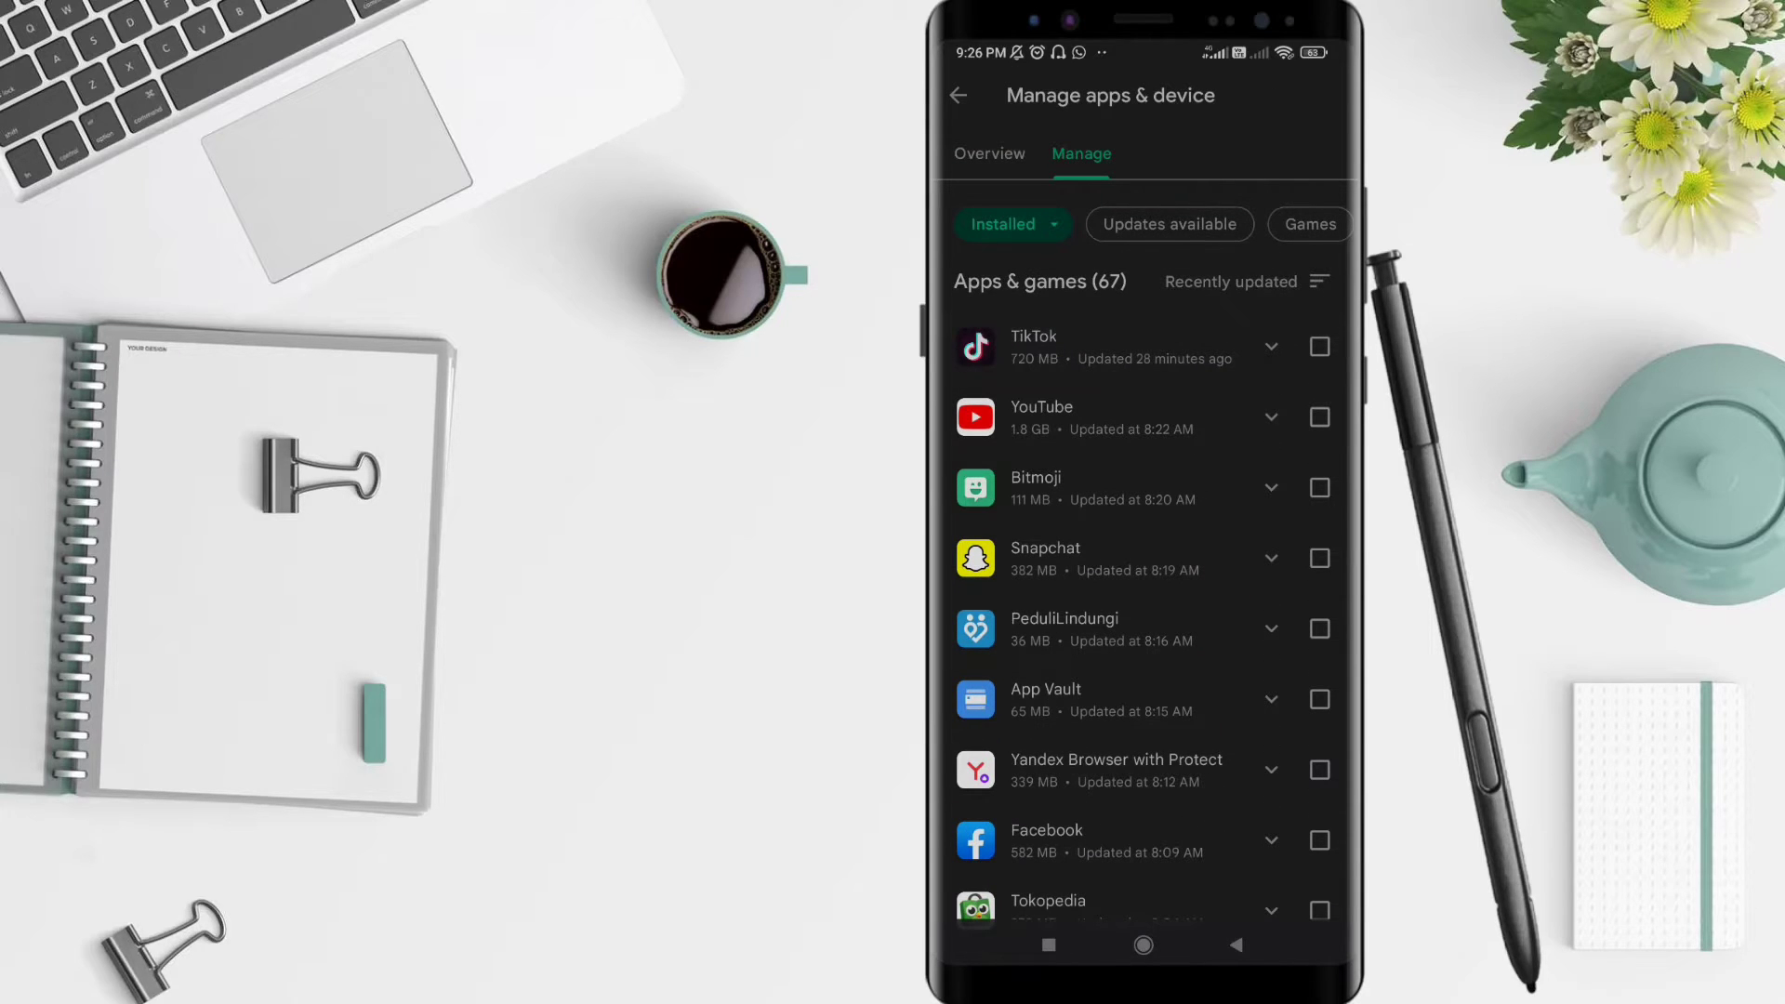
pyautogui.moveTo(1283, 697); pyautogui.dragTo(1283, 279)
pyautogui.moveTo(1283, 628); pyautogui.dragTo(1283, 348)
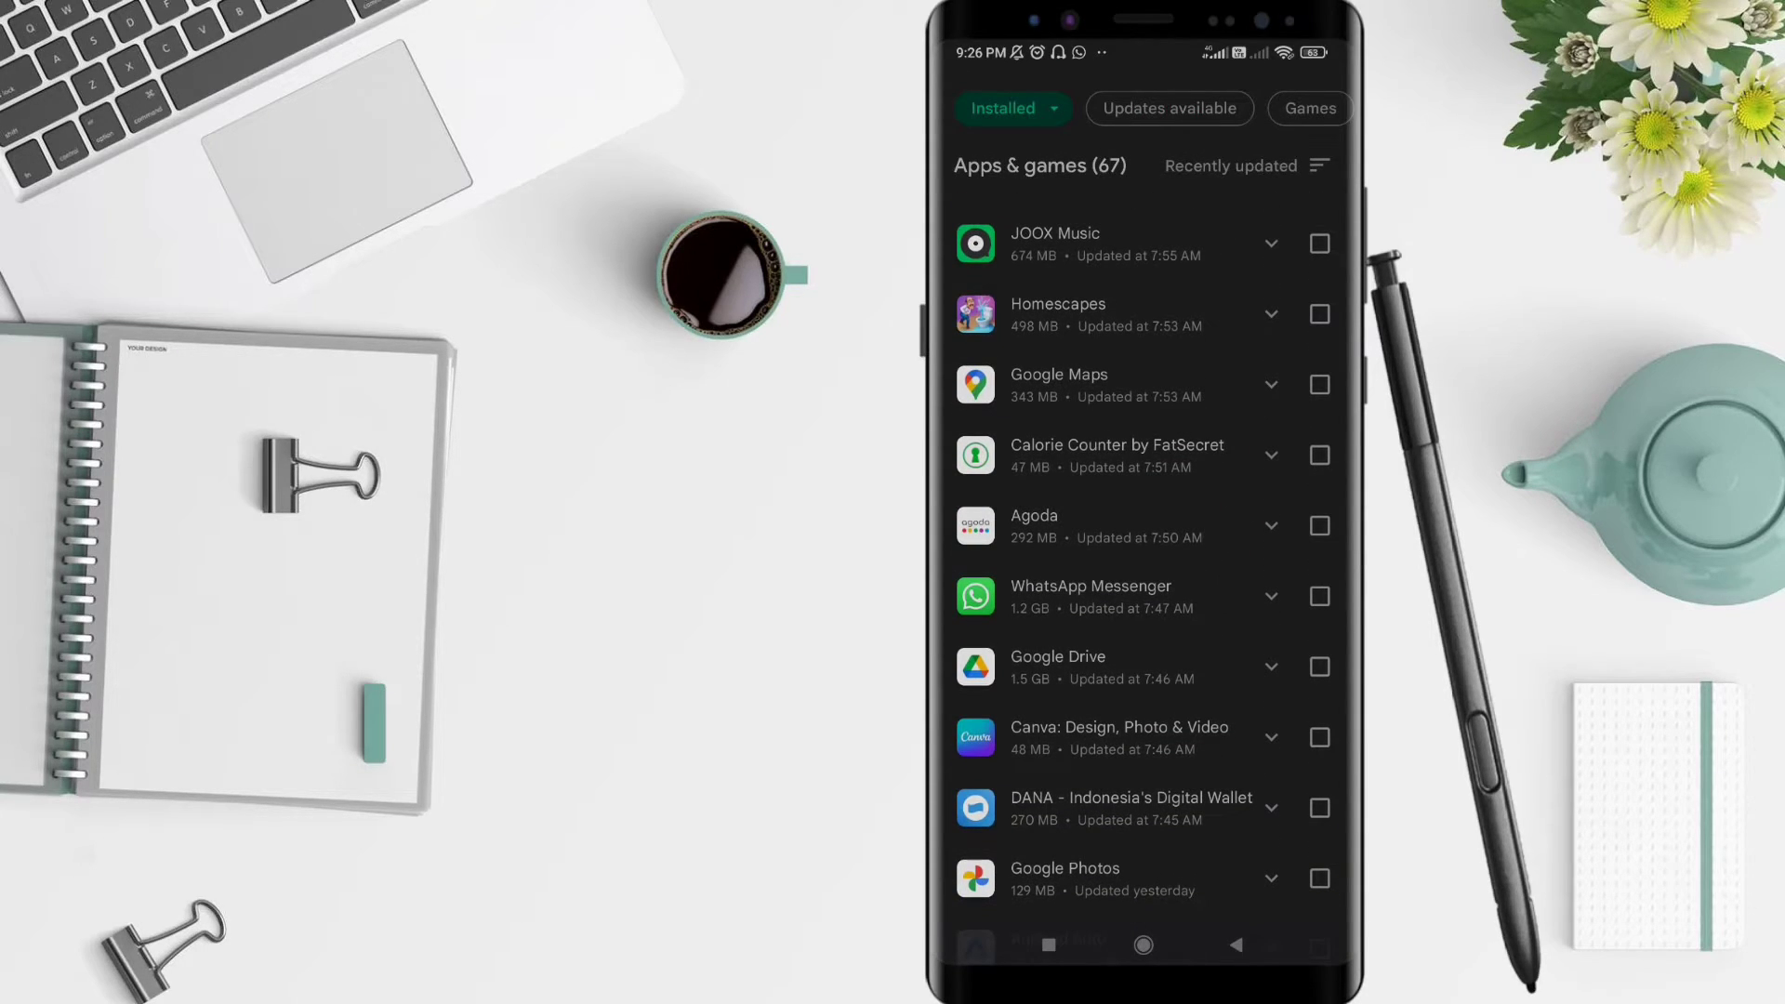
pyautogui.moveTo(1269, 698)
pyautogui.mouseDown()
pyautogui.moveTo(1268, 377)
pyautogui.moveTo(1255, 836)
pyautogui.mouseUp()
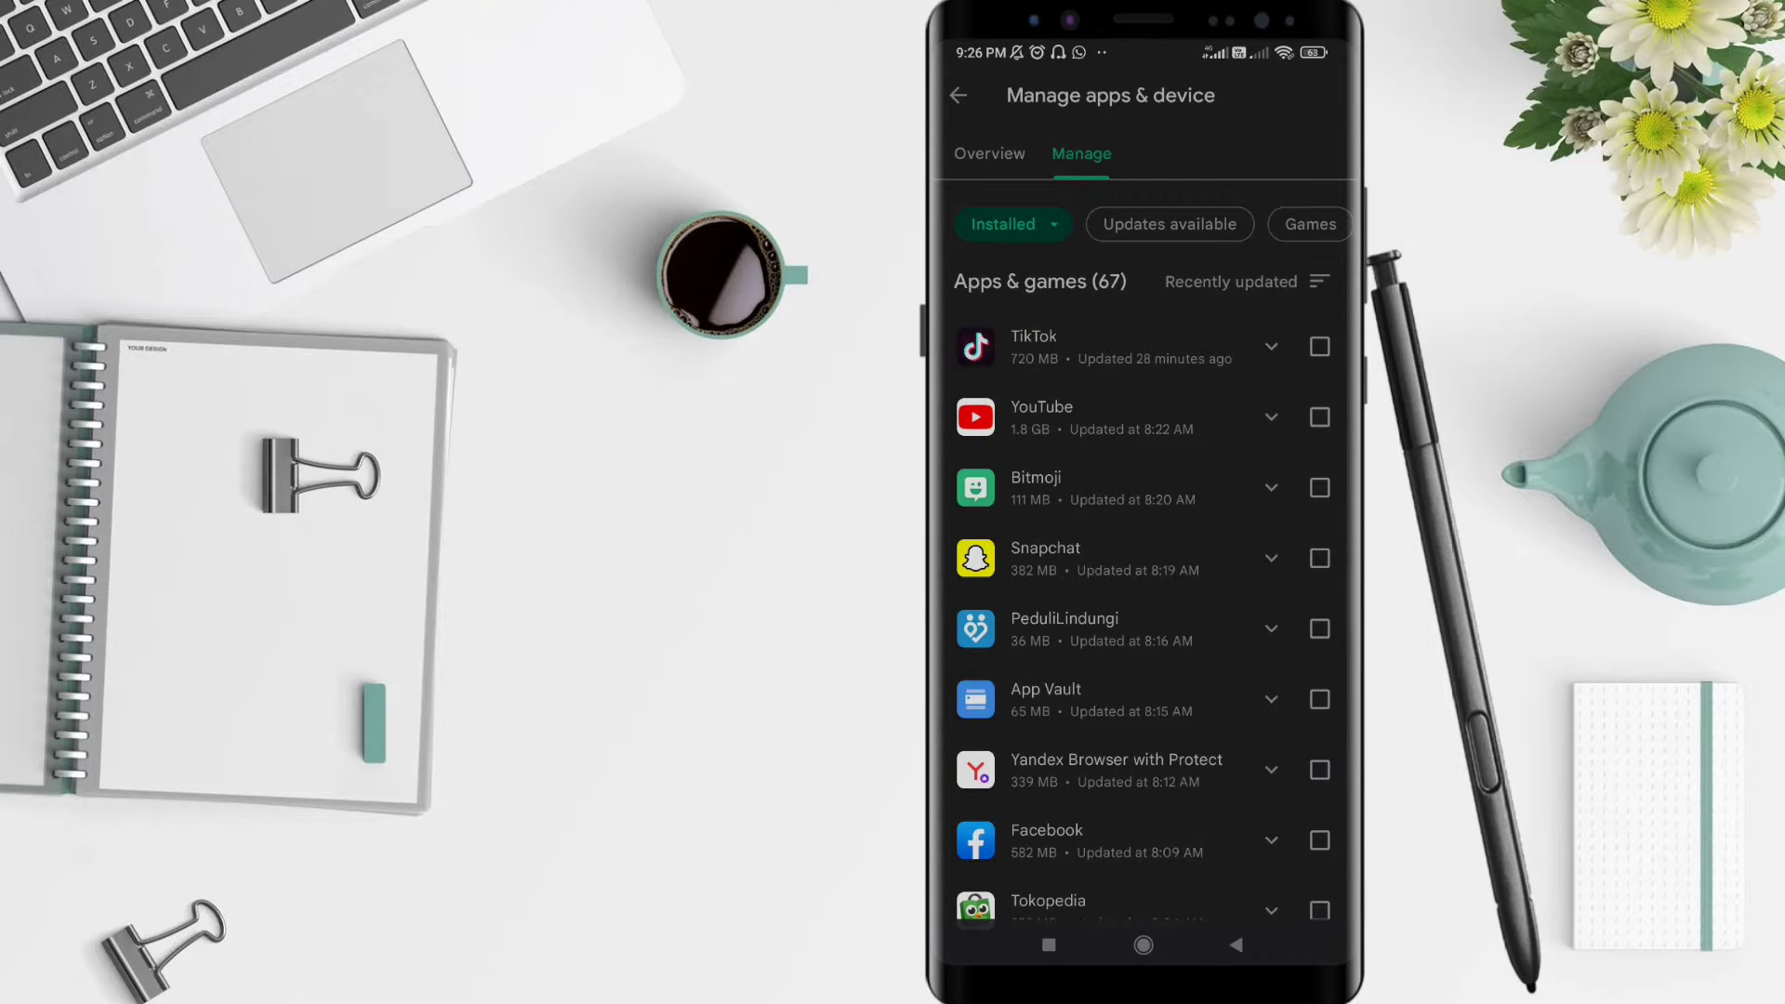
pyautogui.moveTo(1004, 767); pyautogui.dragTo(1003, 530)
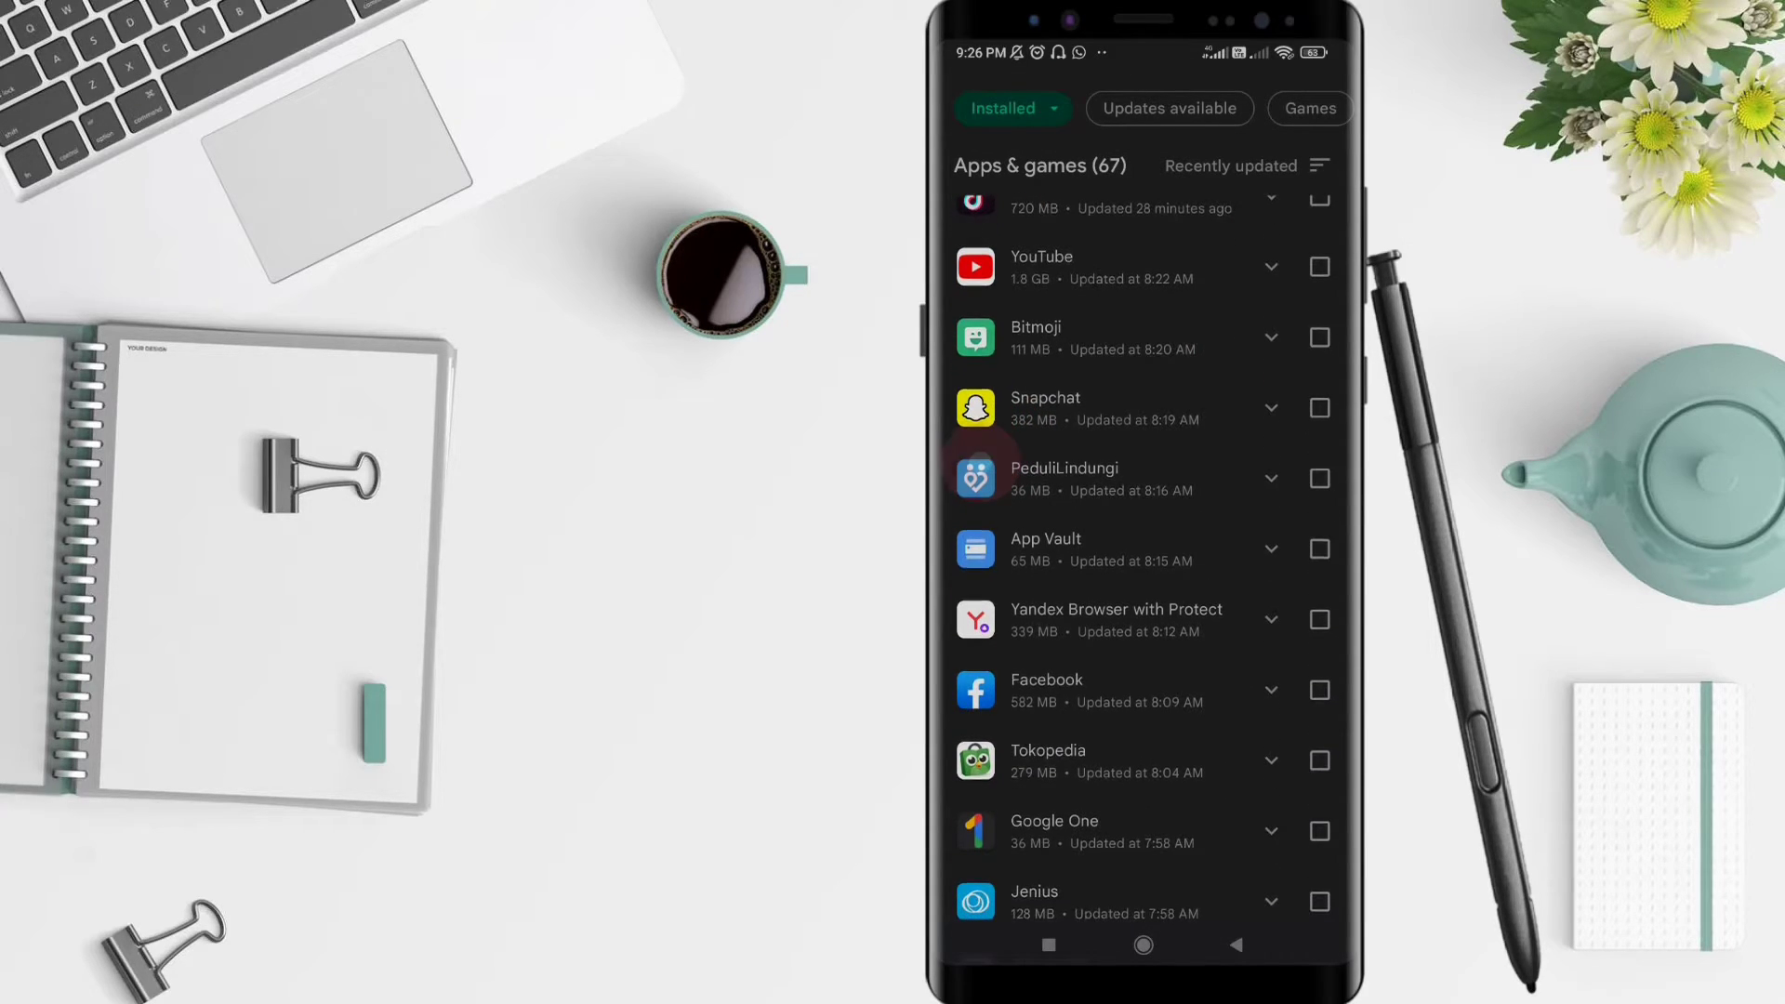
pyautogui.moveTo(1007, 669); pyautogui.dragTo(1006, 461)
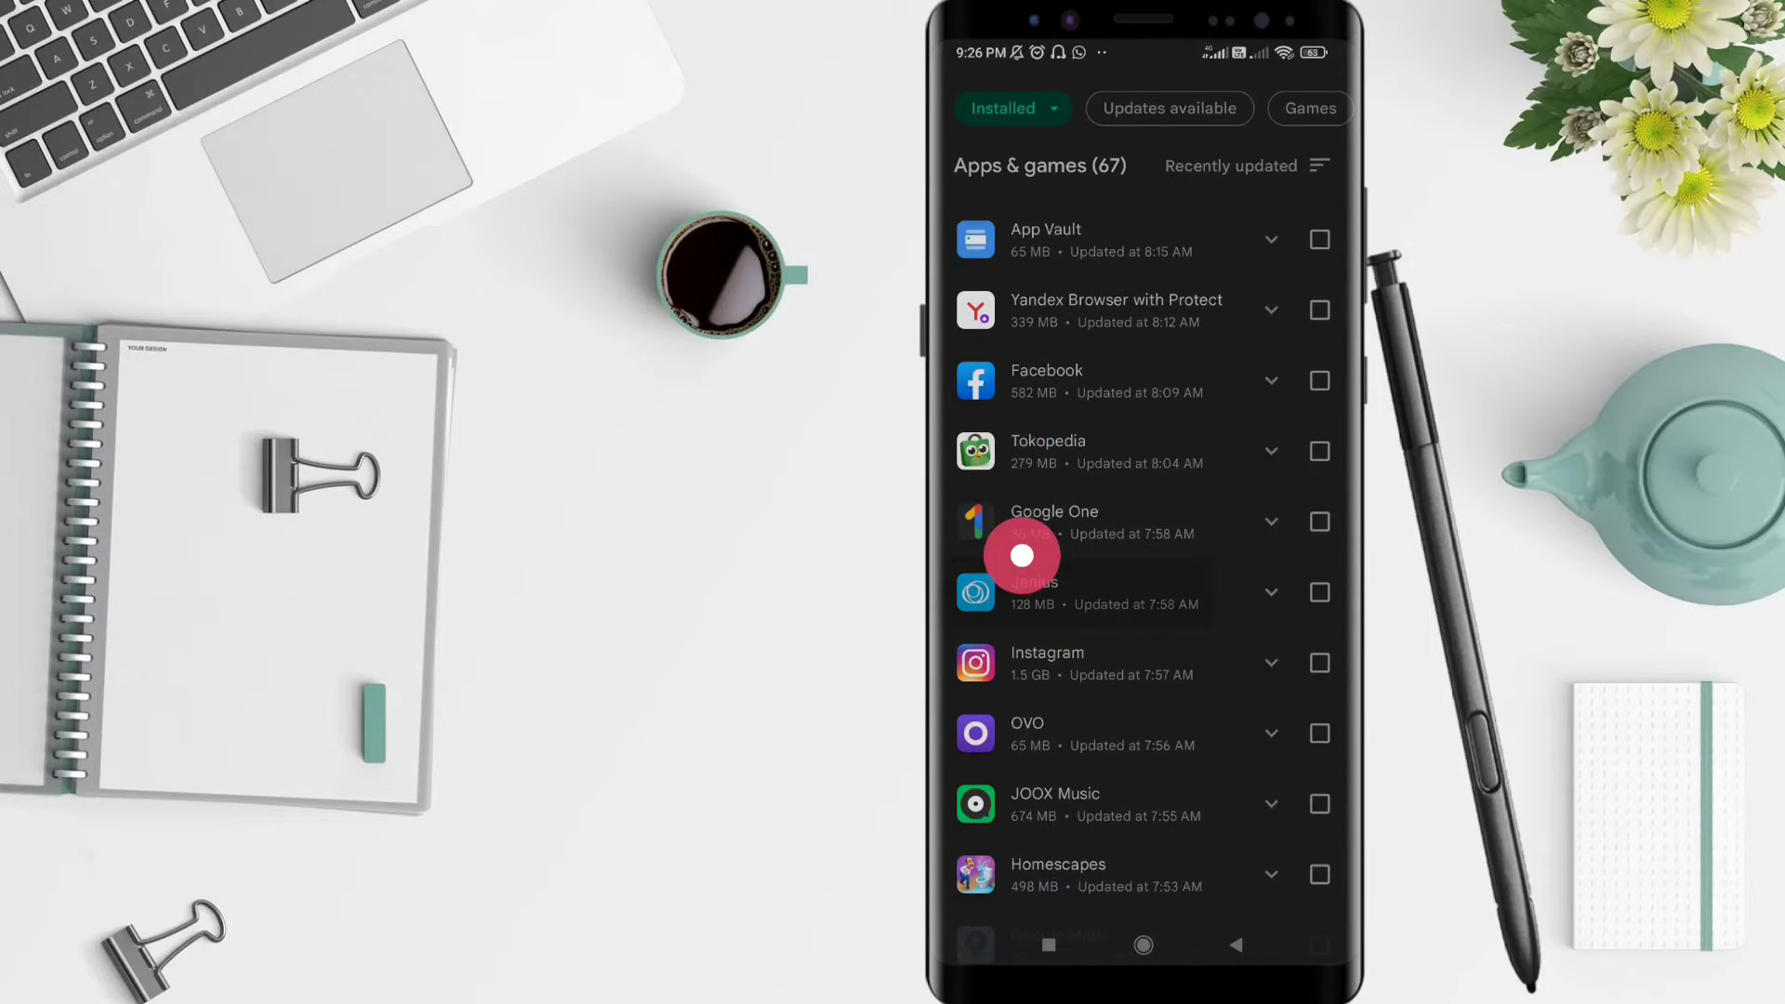
pyautogui.moveTo(1007, 628); pyautogui.dragTo(1007, 461)
pyautogui.moveTo(1262, 559); pyautogui.dragTo(1262, 391)
pyautogui.moveTo(977, 558)
pyautogui.mouseDown()
pyautogui.moveTo(976, 460)
pyautogui.moveTo(1004, 864)
pyautogui.mouseUp()
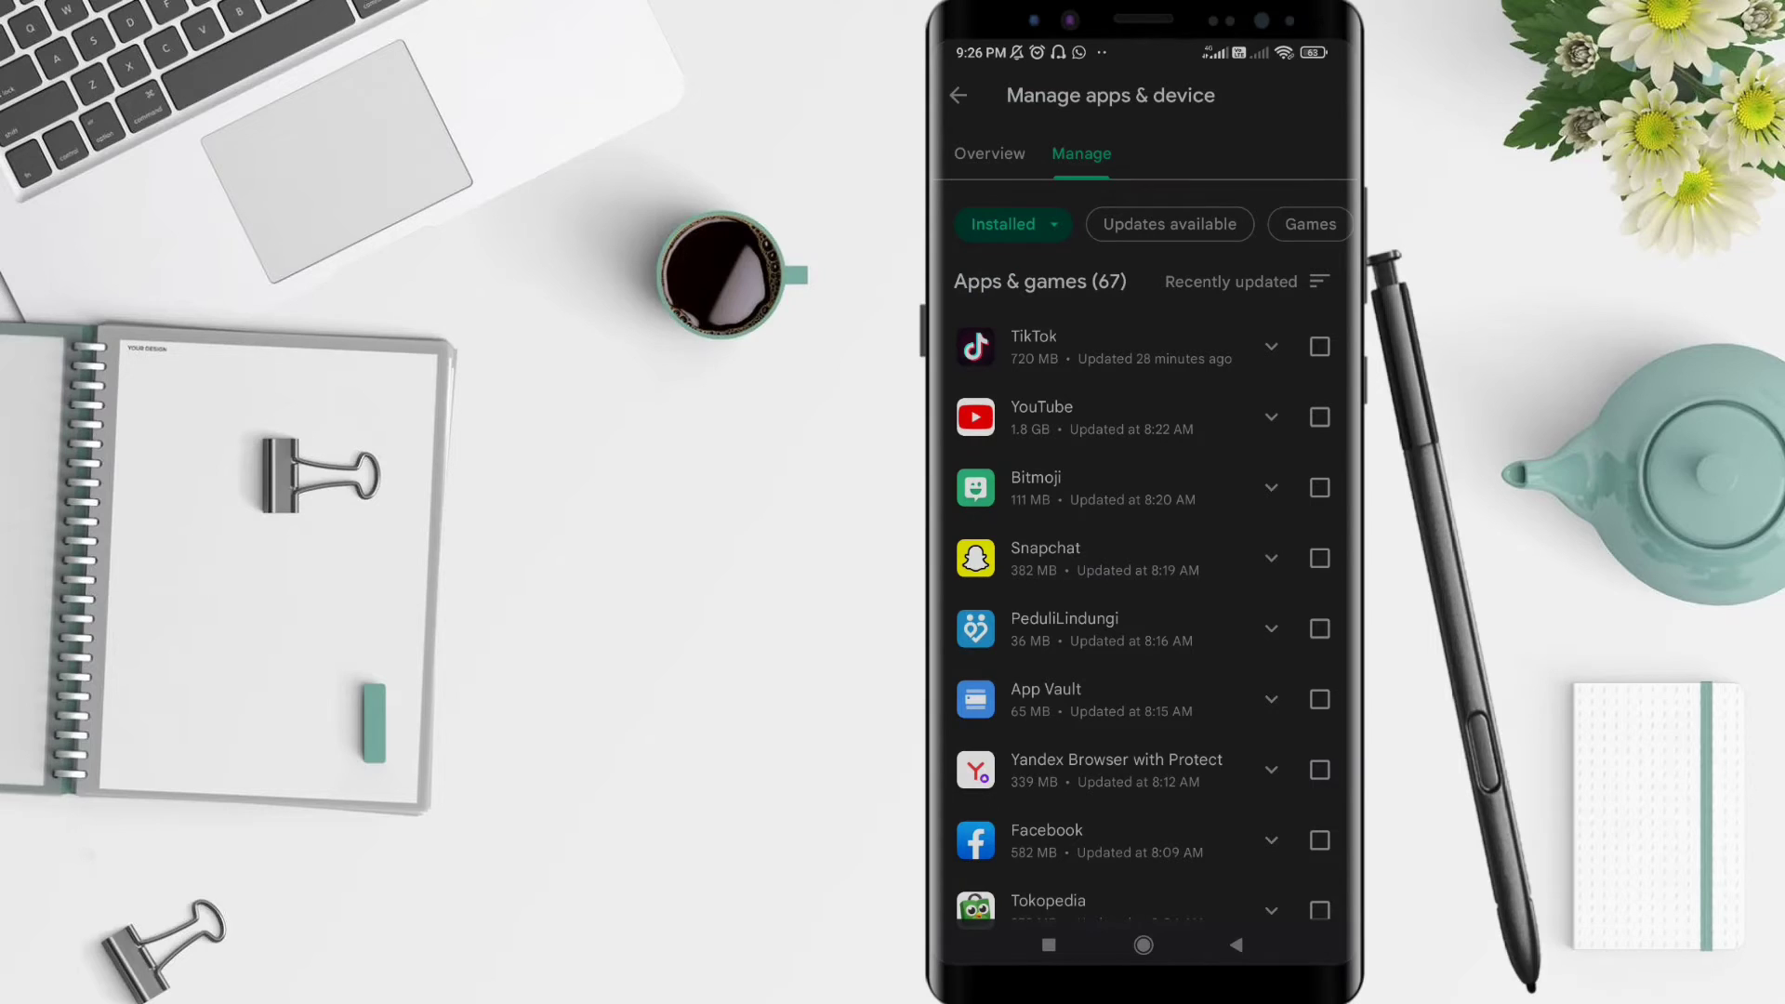
# Start the Real Drum: electronic drums update (6.85 MB) and return to the management list
pyautogui.click(1170, 223)
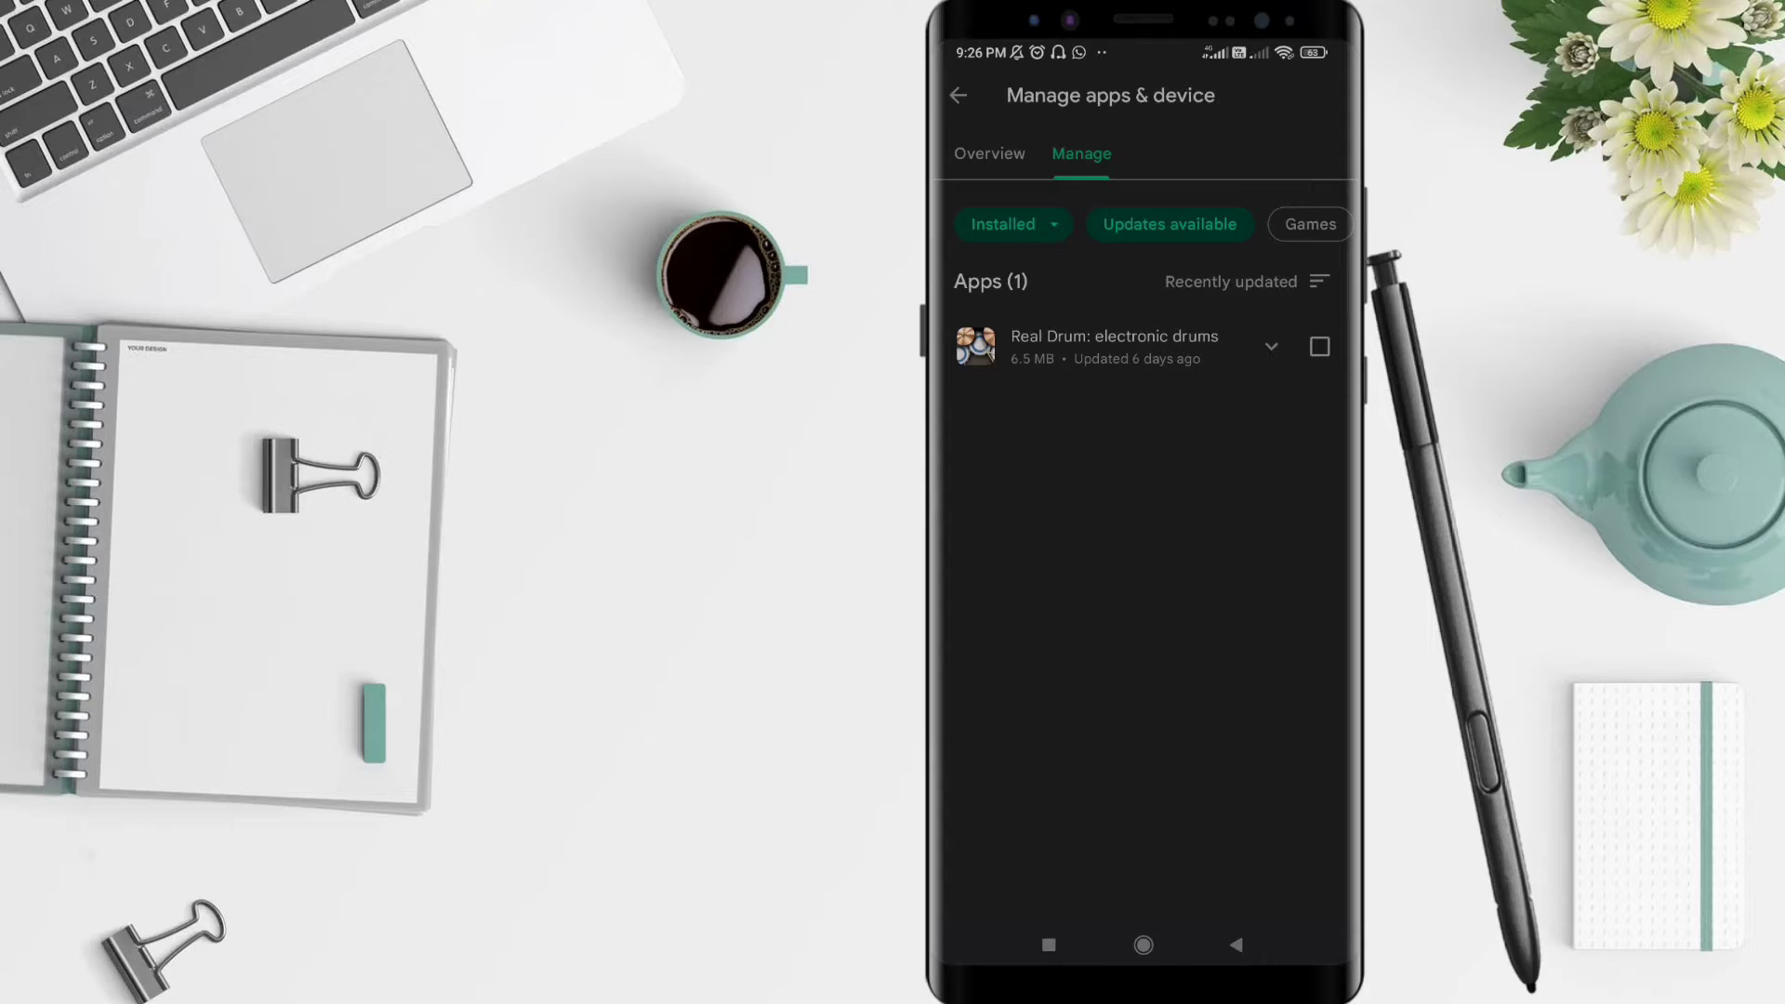
pyautogui.click(1319, 348)
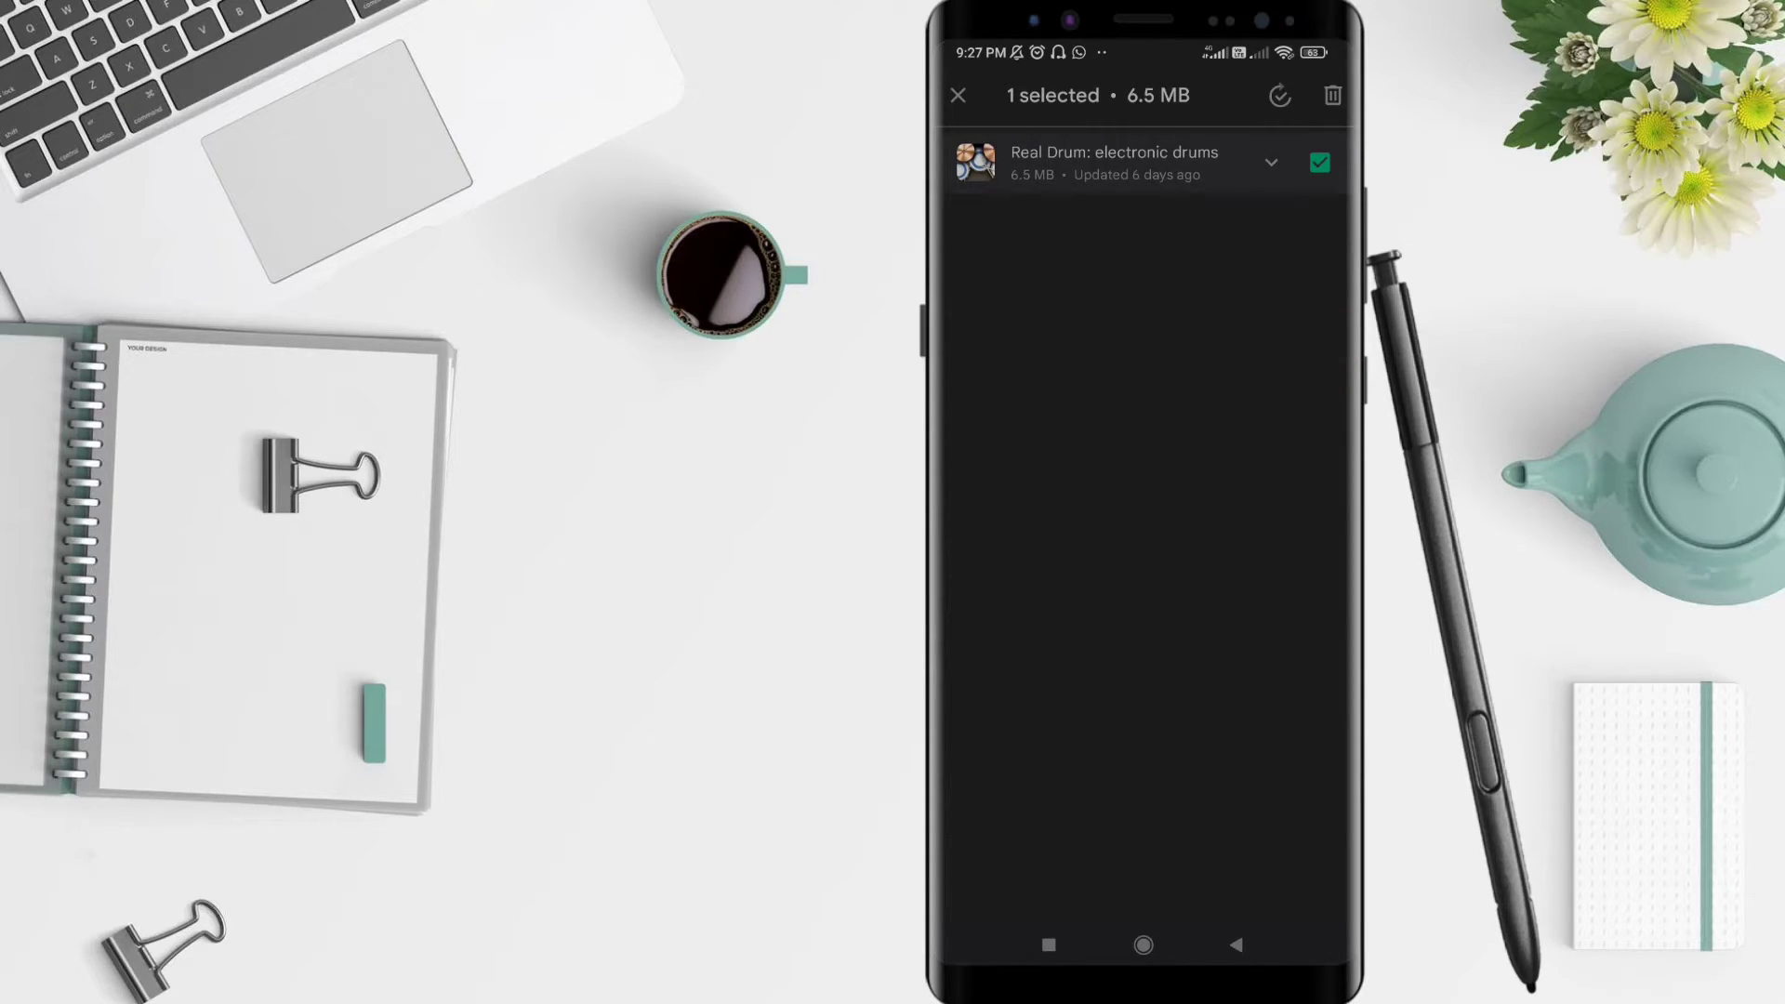
pyautogui.click(1298, 164)
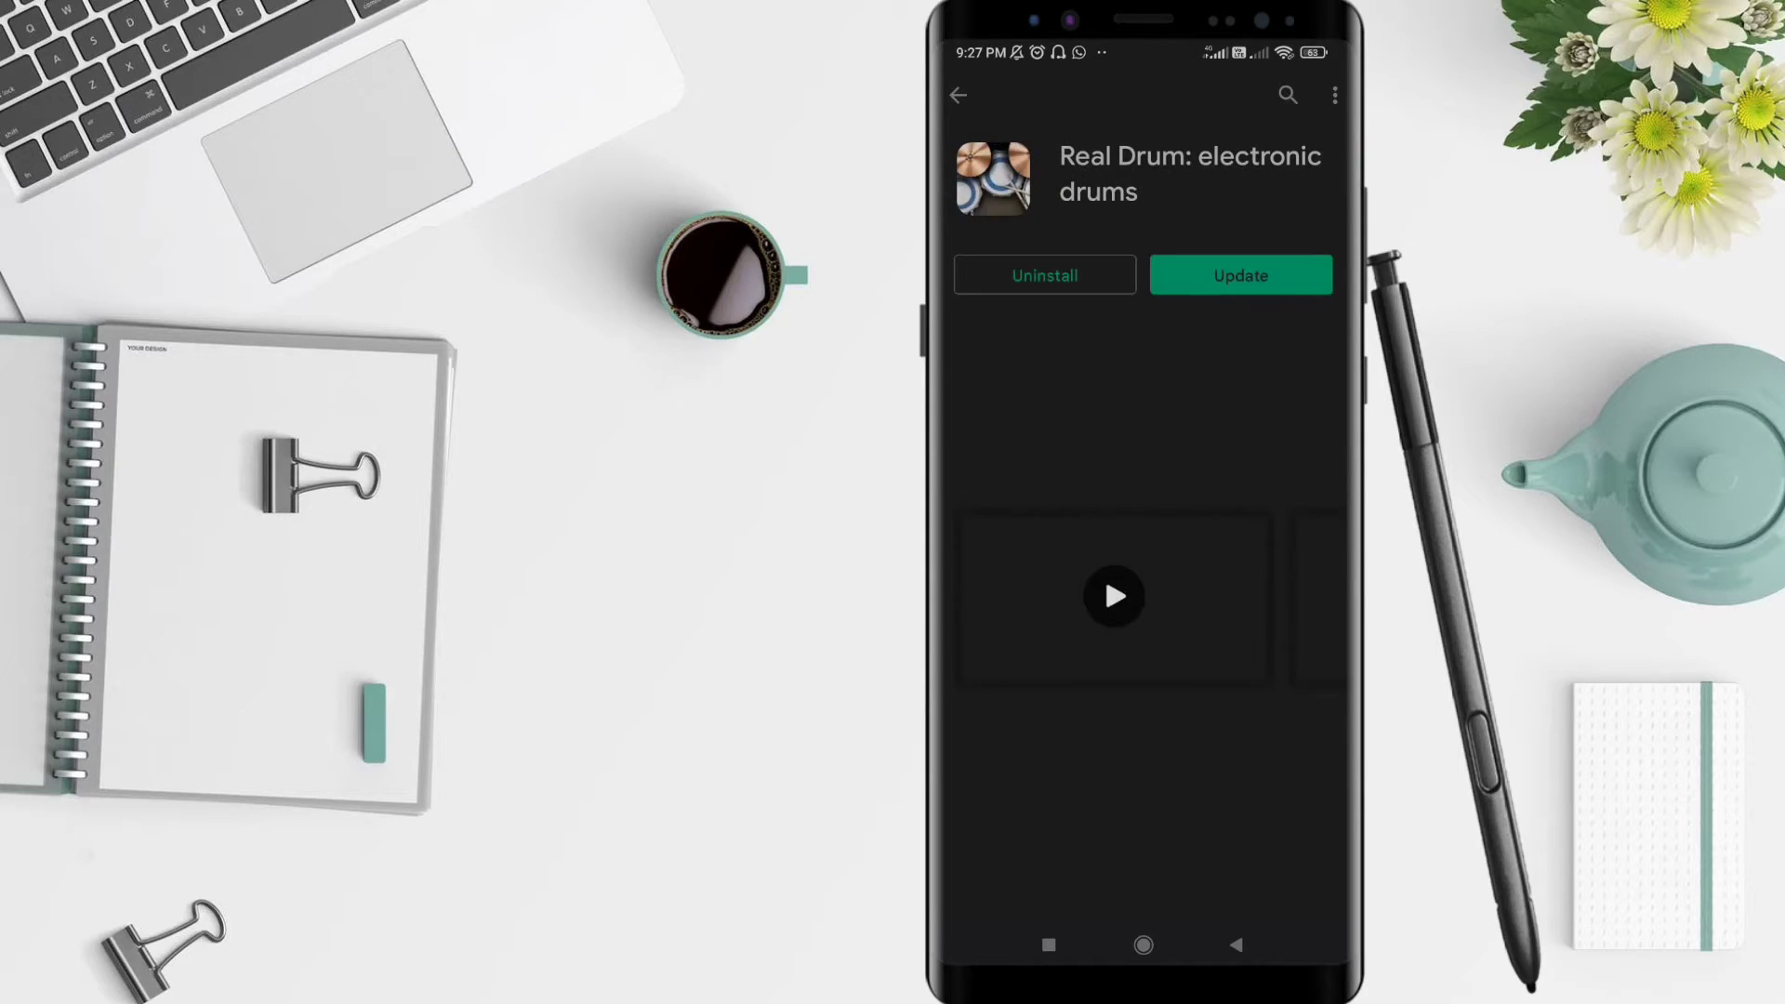
pyautogui.click(1262, 301)
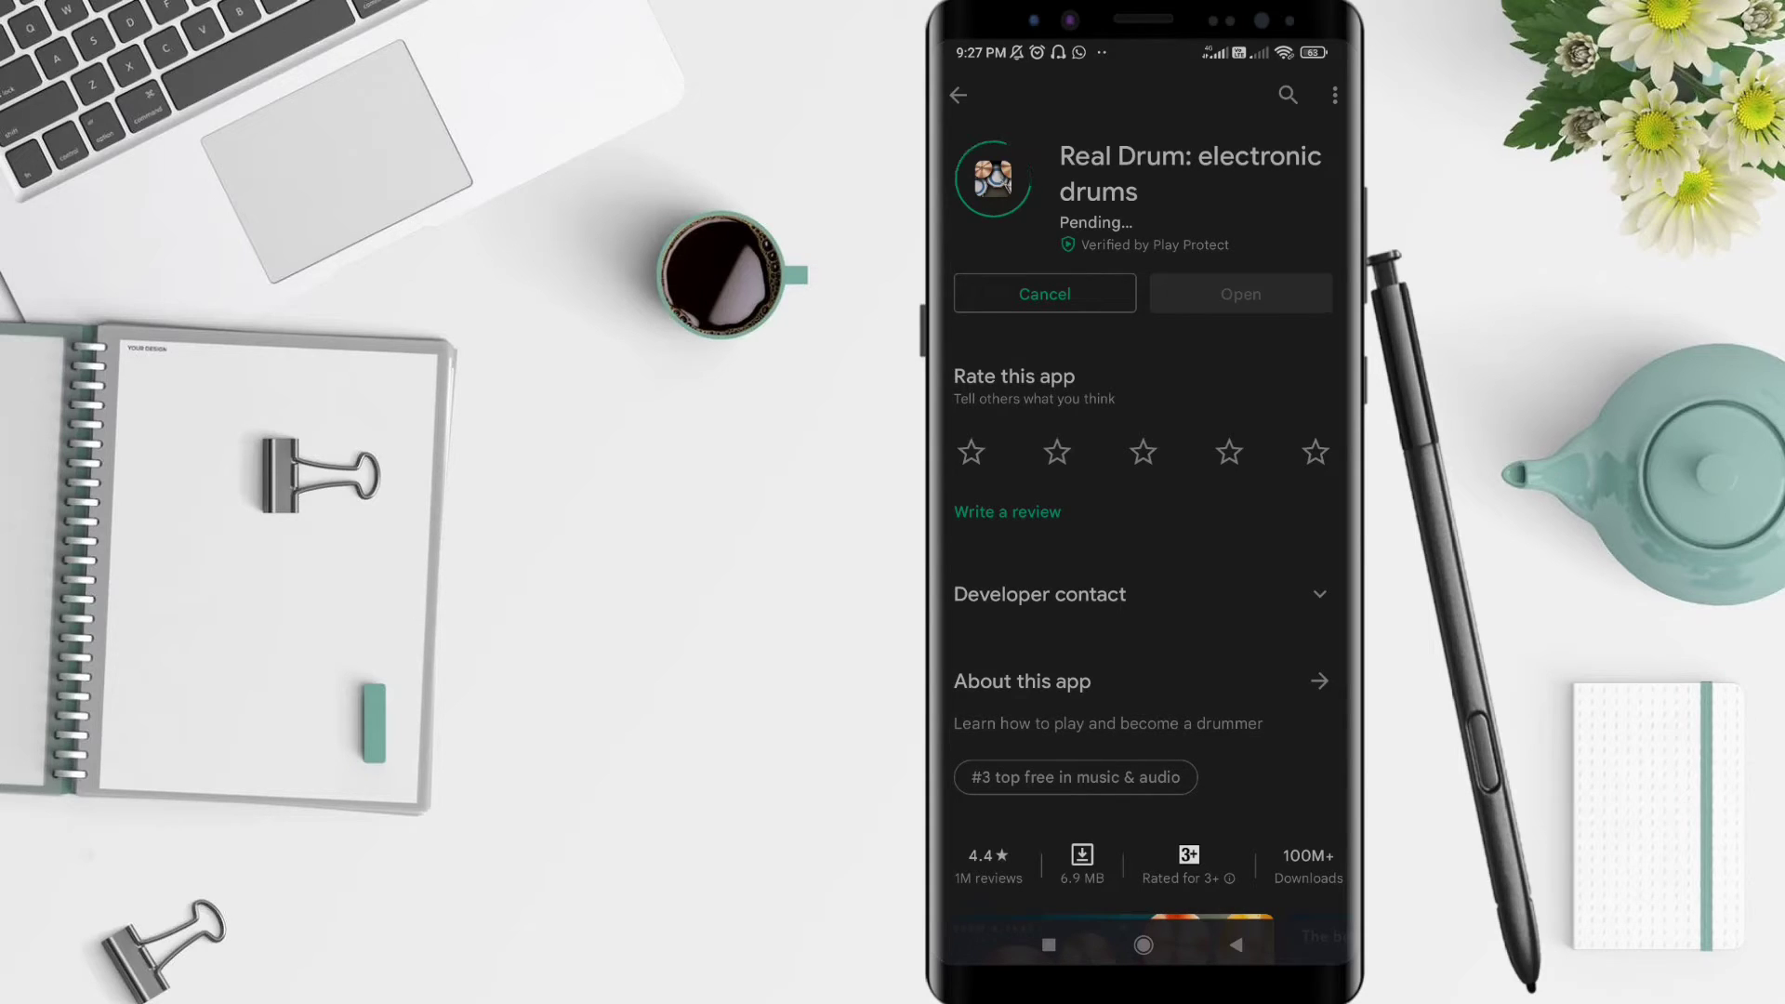
pyautogui.click(958, 95)
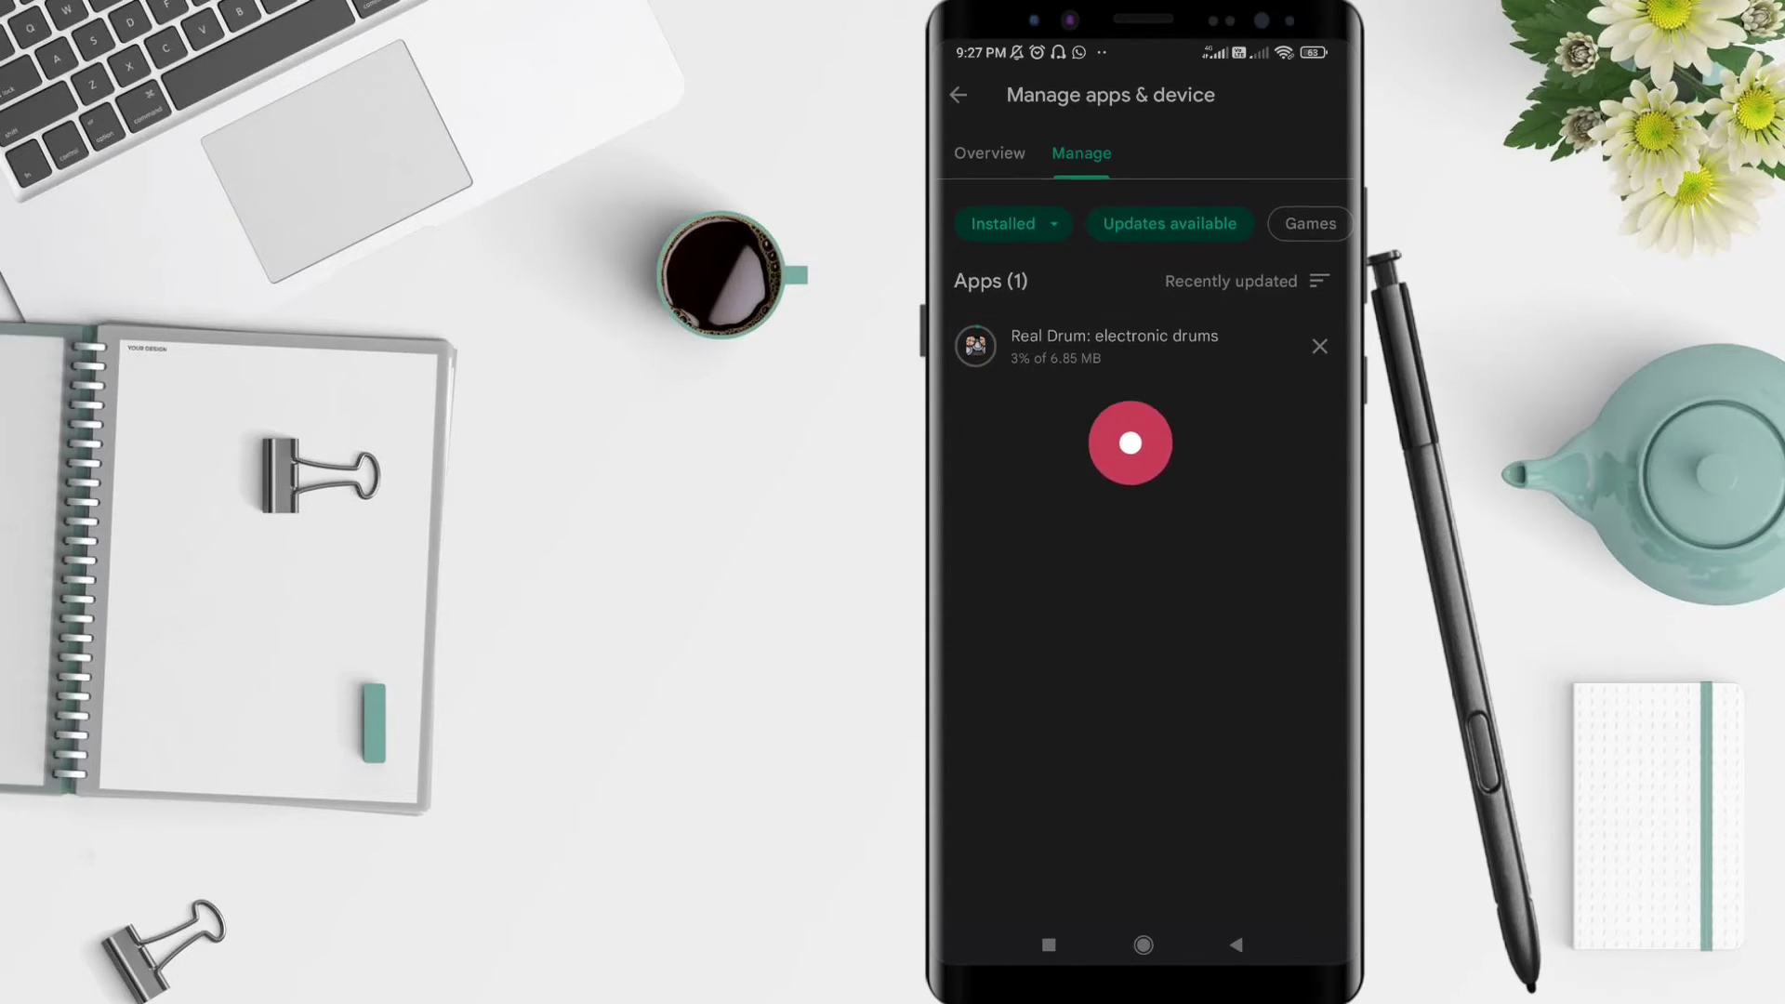
pyautogui.moveTo(1131, 438)
pyautogui.mouseDown()
pyautogui.moveTo(1025, 283)
pyautogui.moveTo(1154, 404)
pyautogui.mouseUp()
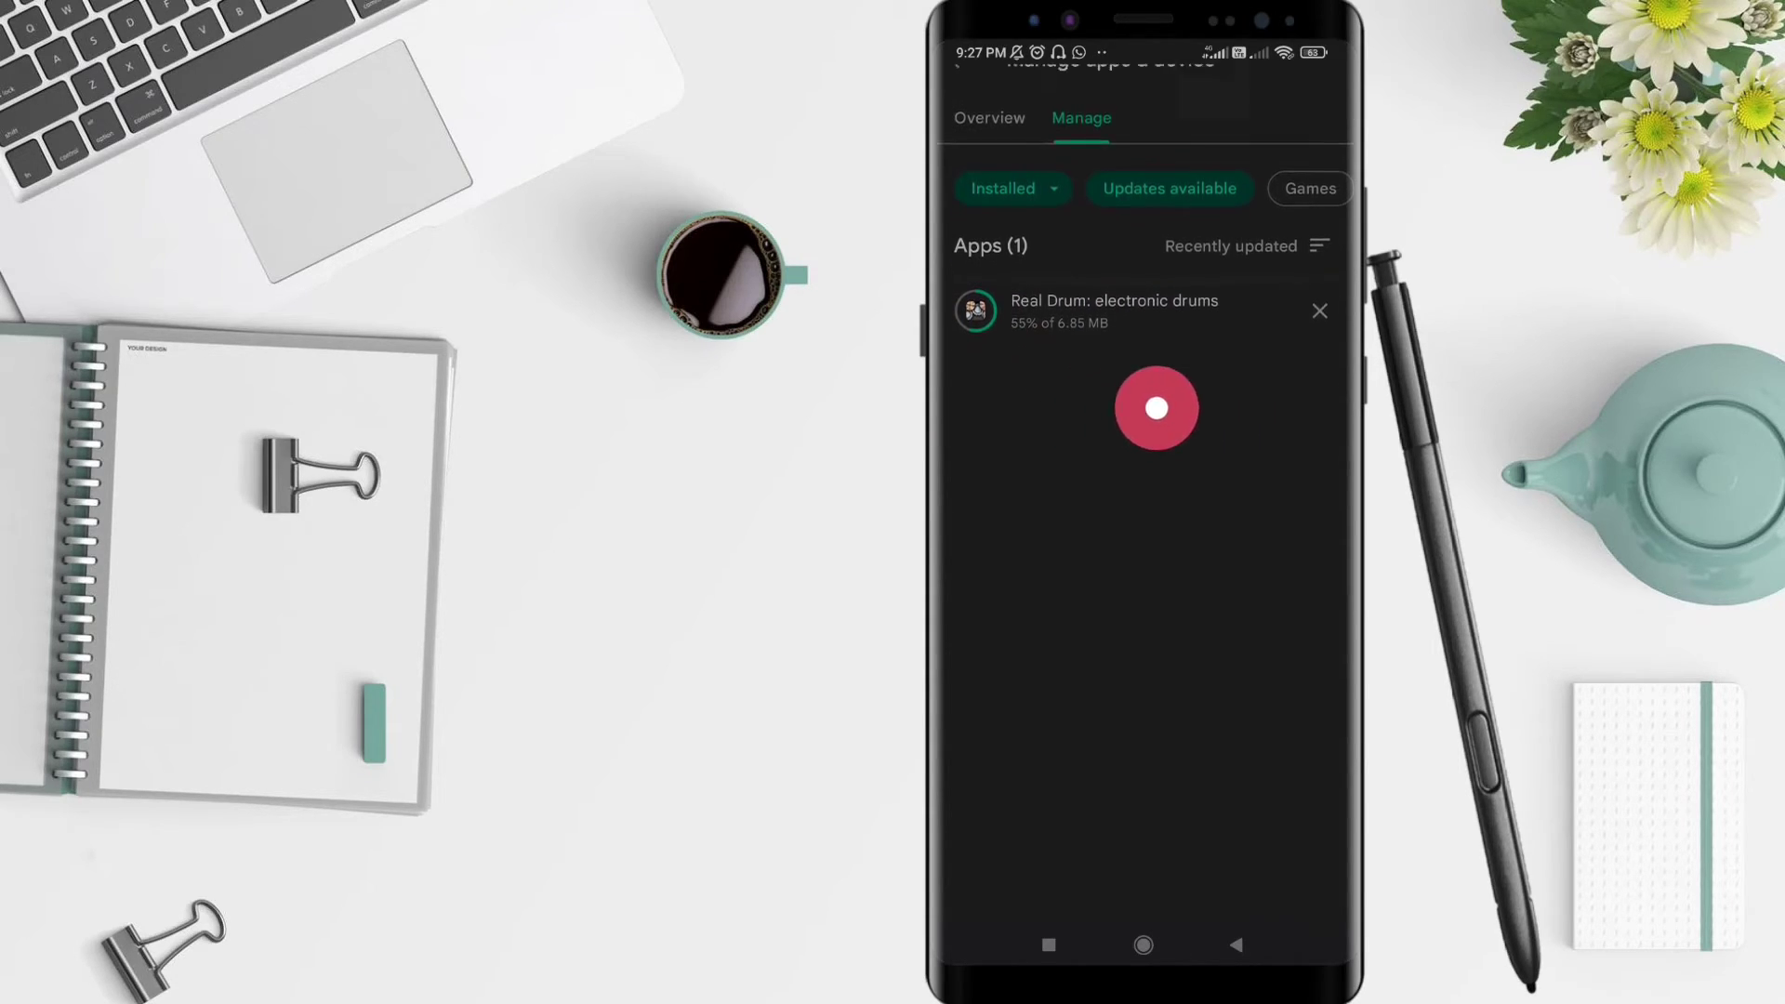
pyautogui.click(1004, 161)
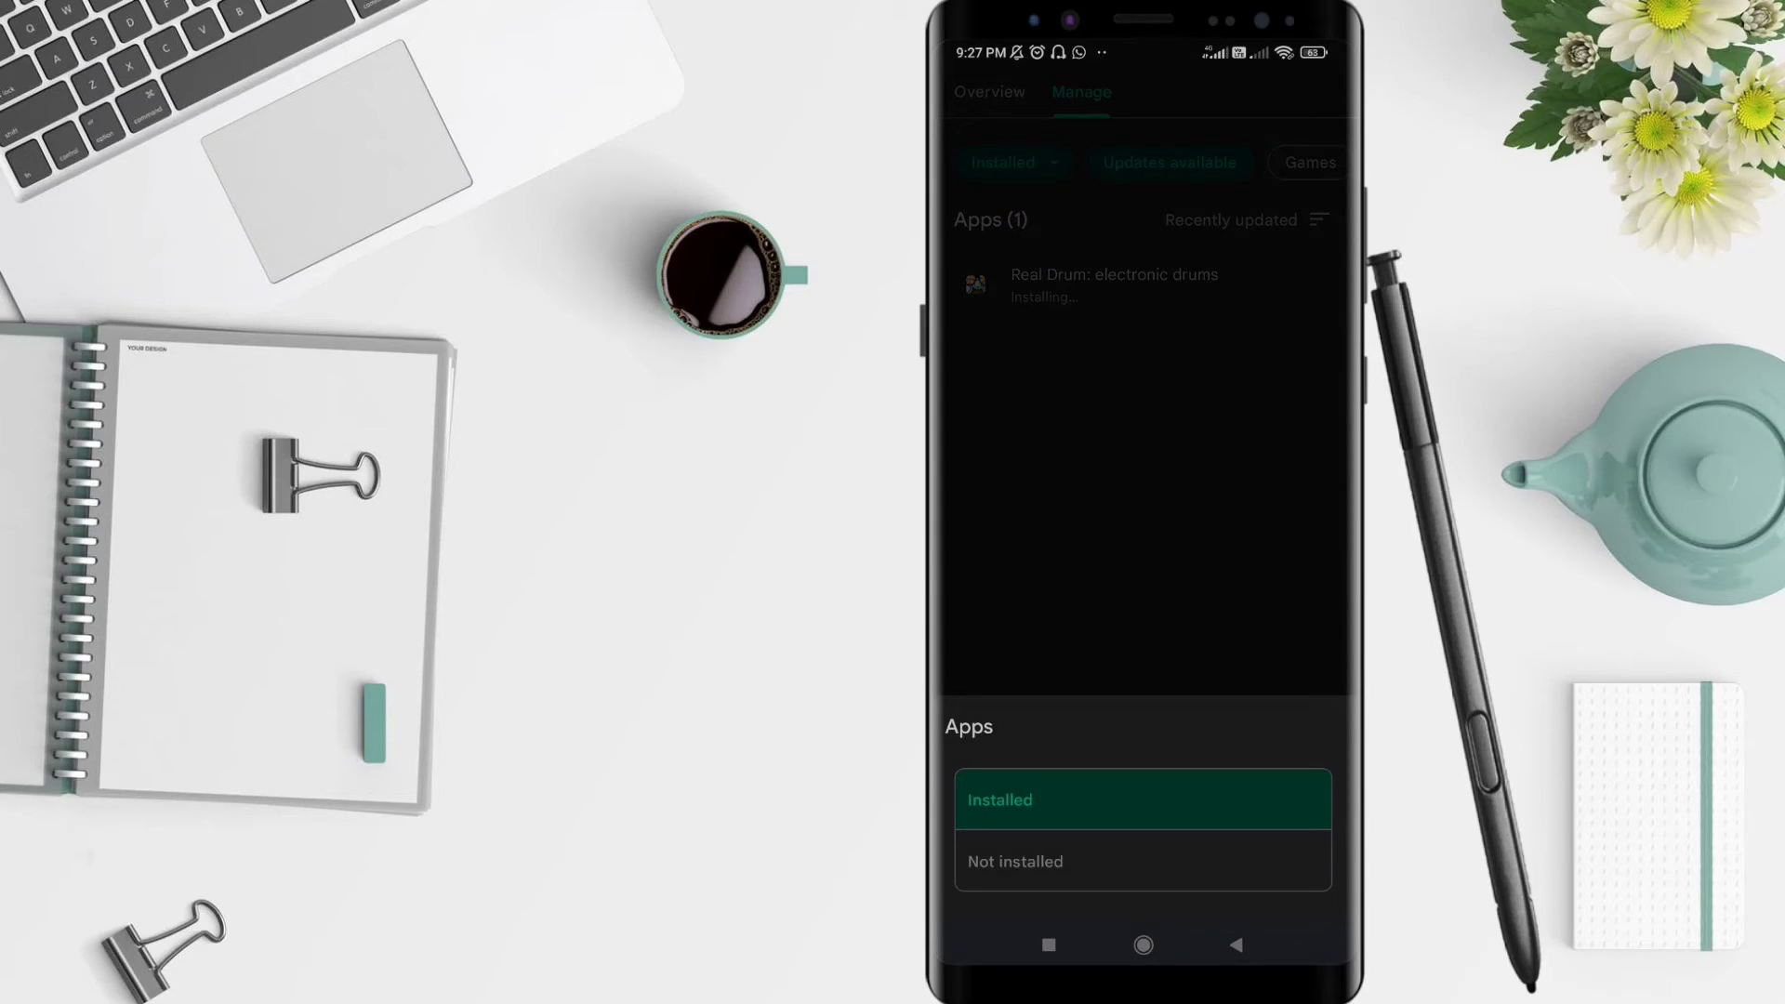
pyautogui.click(1175, 785)
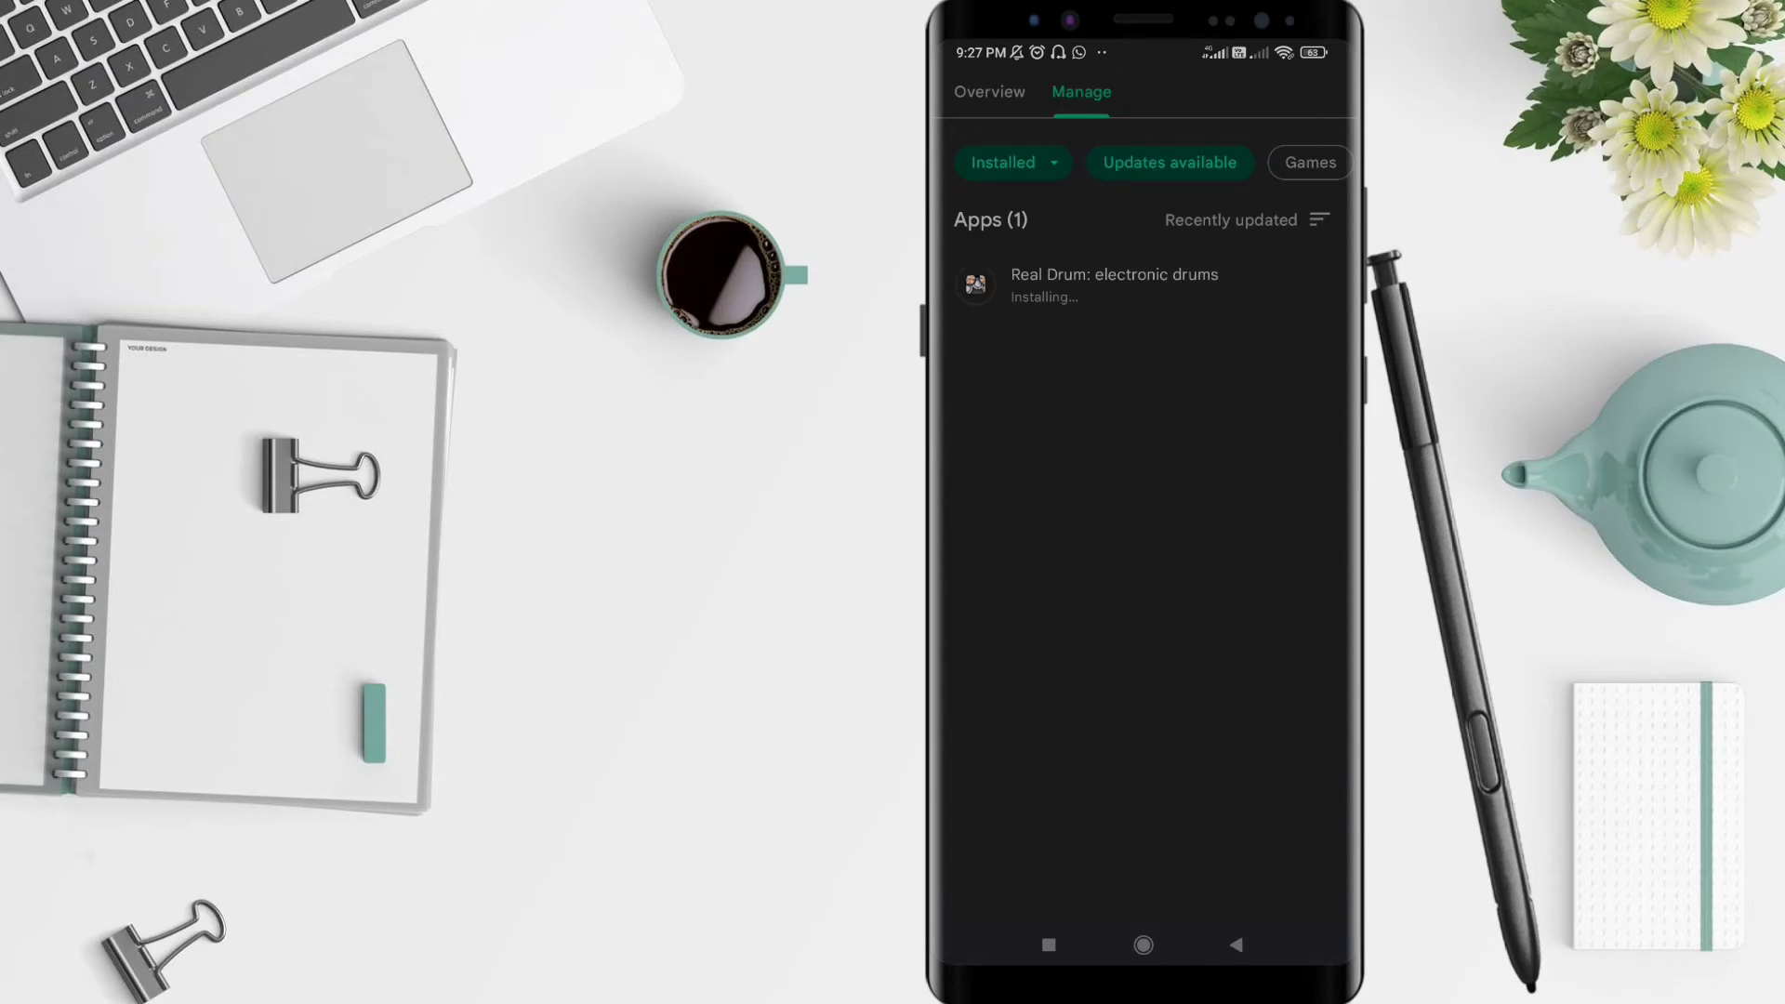